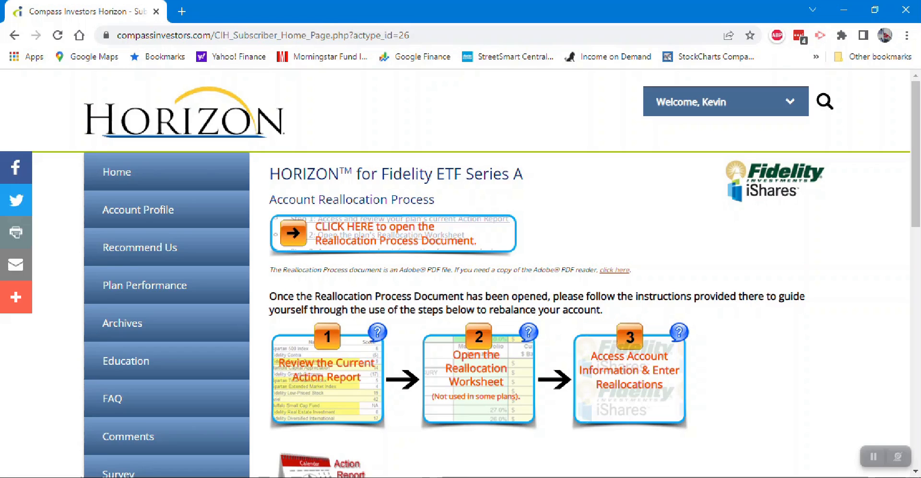
- Open the current HORIZON Action Report for the Fidelity ETF plan and look through its model portfolio table and performance results
left_click(327, 377)
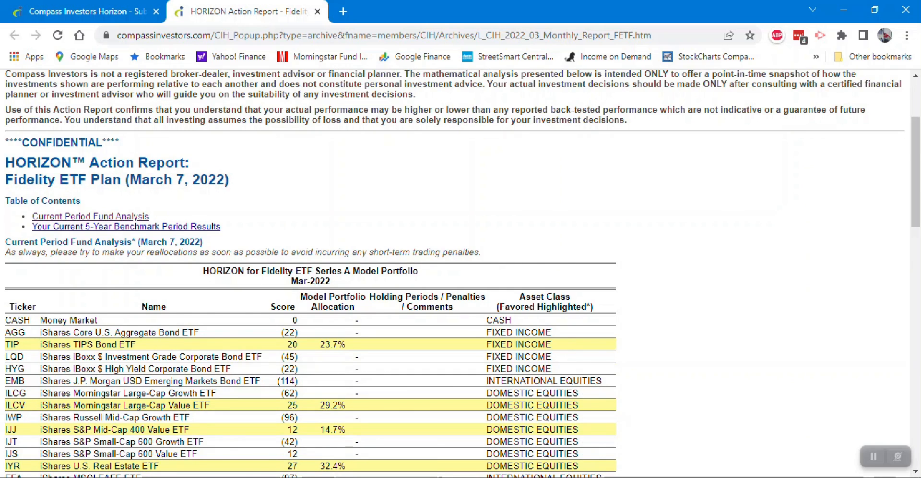
scroll(461, 273, "down", 3)
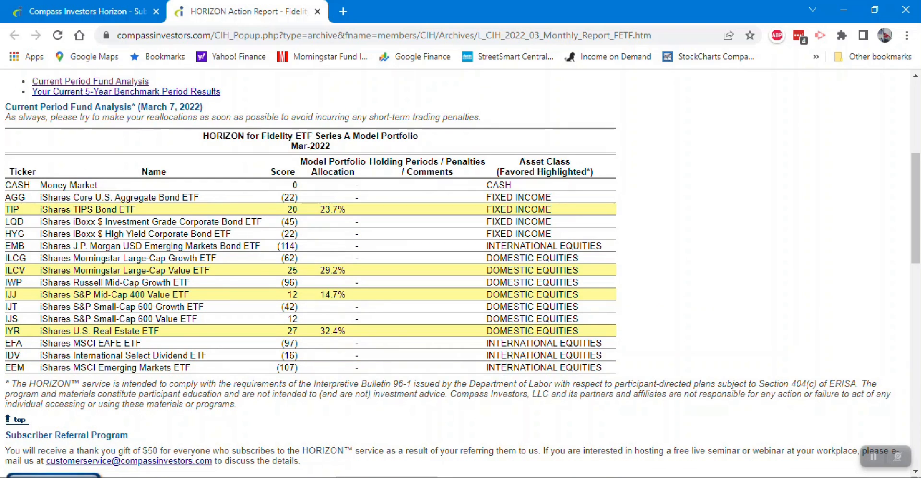
scroll(461, 274, "down", 10)
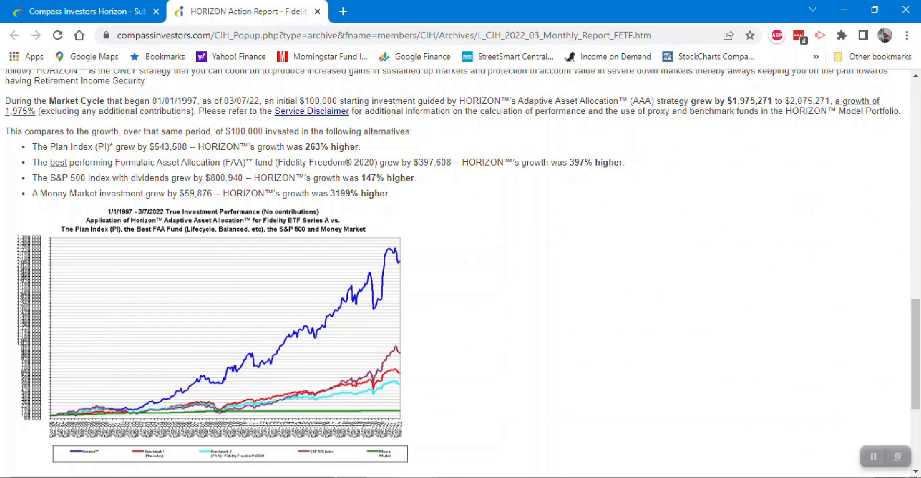
scroll(225, 326, "up", 15)
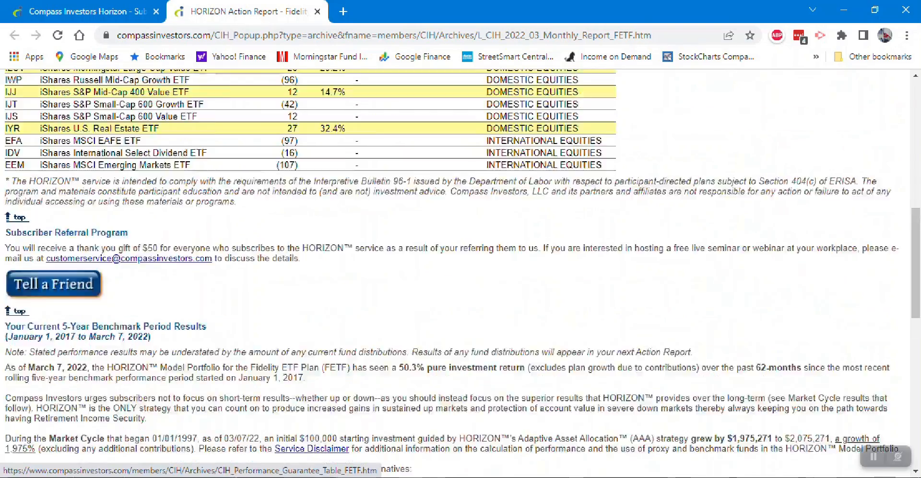
left_click_drag(203, 204, 419, 204)
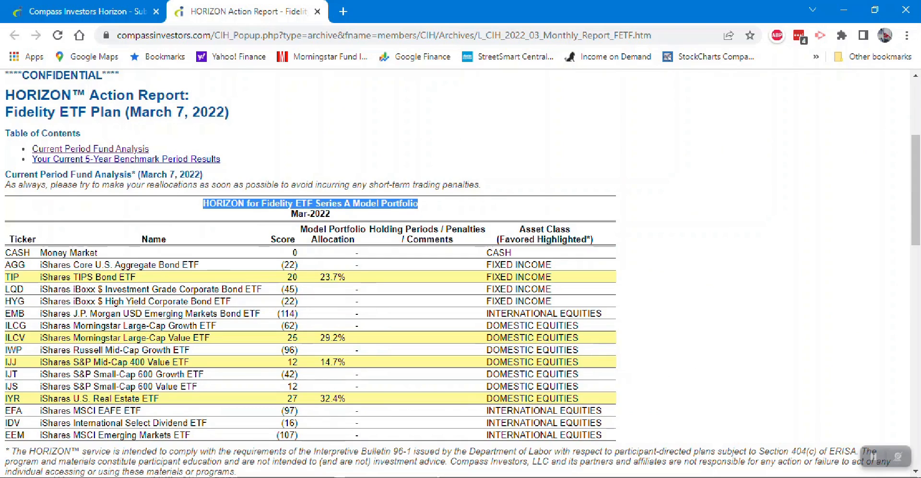
- Examine the model portfolio table's Ticker, Name, Score, Model Portfolio Allocation, Holding Periods and Asset Class columns, including the score of the TIP fund
left_click_drag(9, 239, 36, 239)
double_click(154, 239)
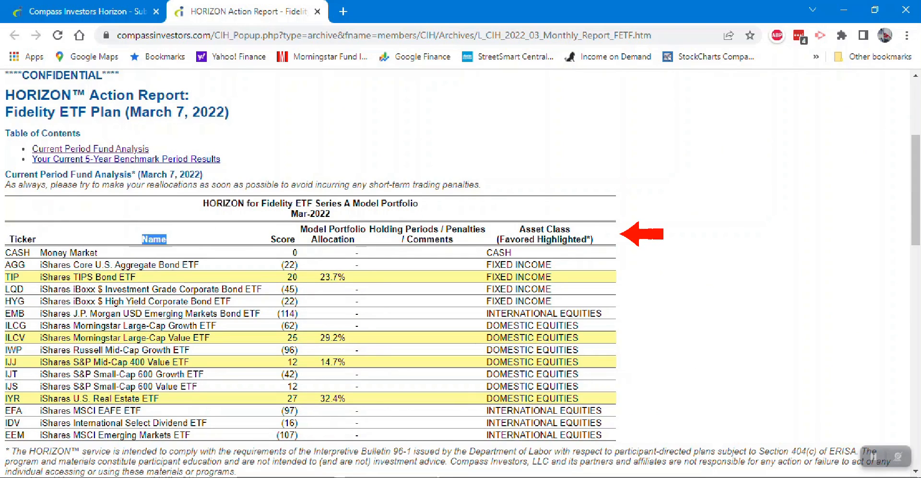
double_click(283, 240)
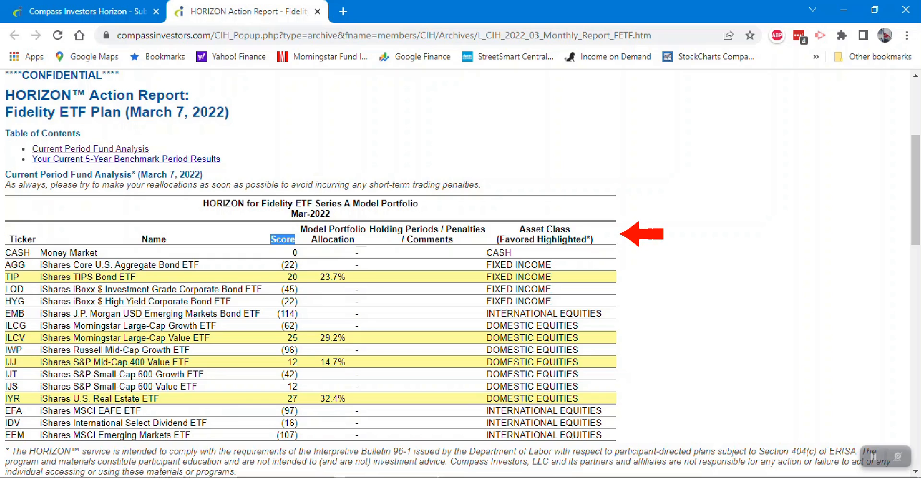
double_click(293, 277)
left_click_drag(301, 229, 355, 239)
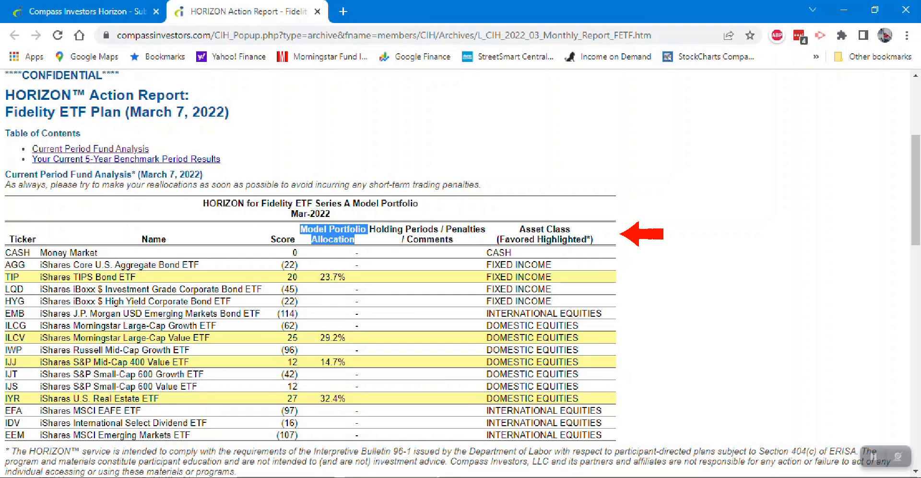
left_click_drag(370, 229, 453, 239)
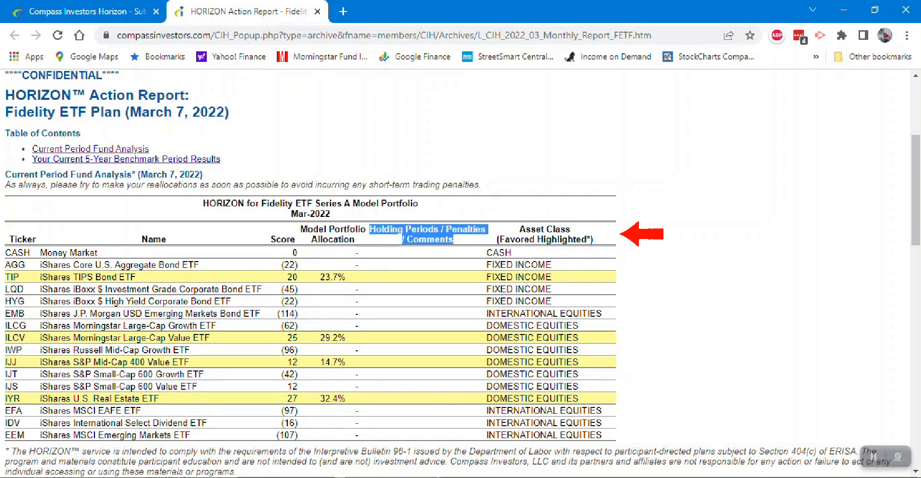
left_click_drag(519, 229, 570, 230)
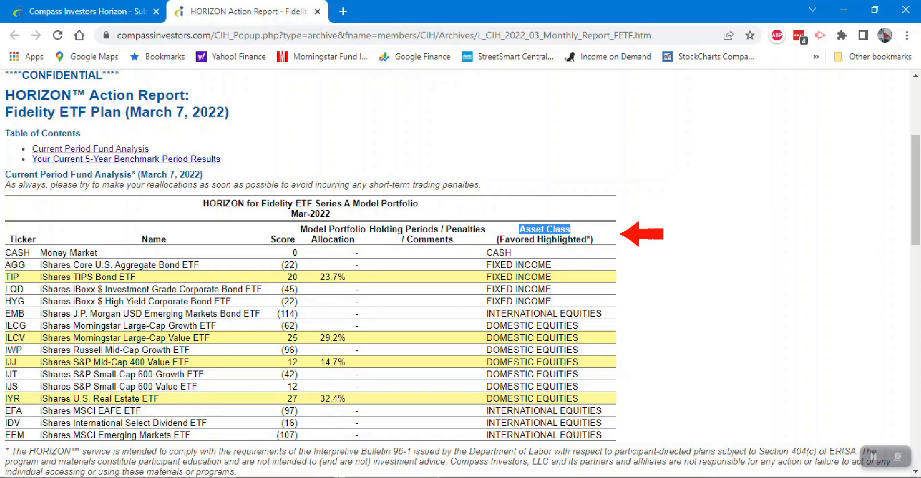
- Open the plan's Reallocation Worksheet from the subscriber home page, accepting the terms with "I agree", and locate the Model Portfolio Allocation column
key("ctrl+Tab")
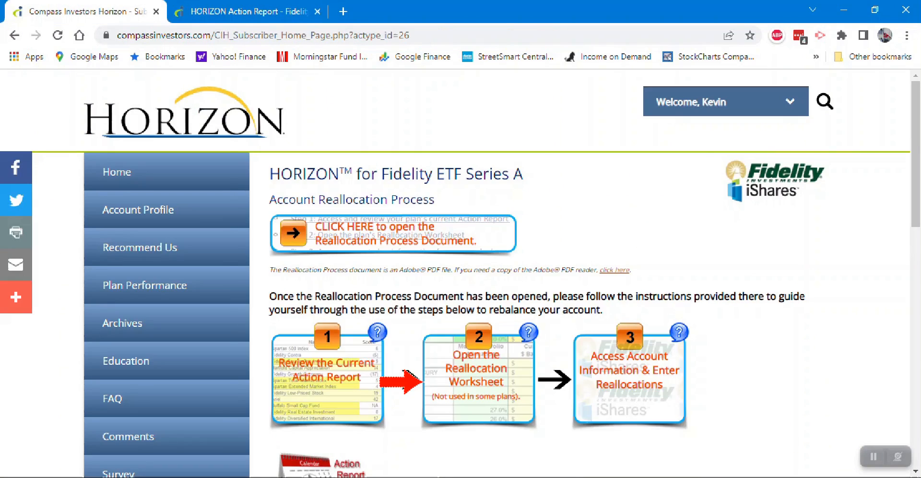
left_click(478, 375)
left_click(354, 338)
type("I agree")
key("Return")
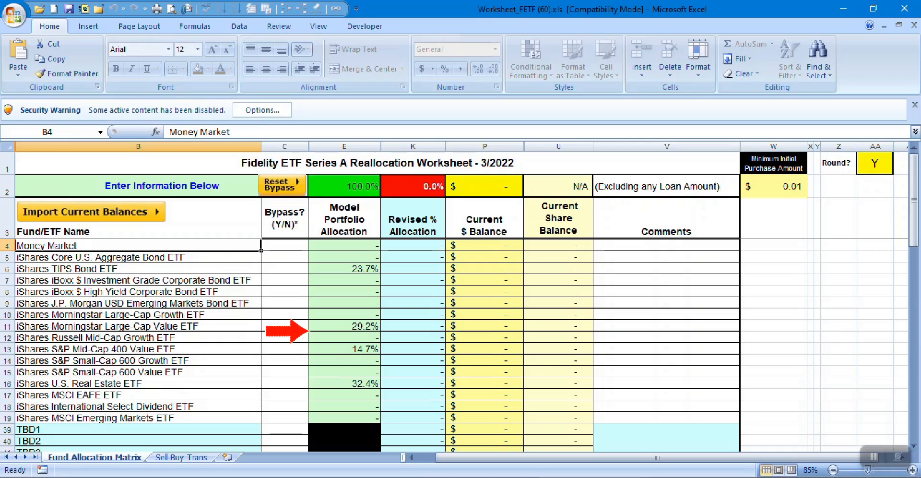
left_click(344, 220)
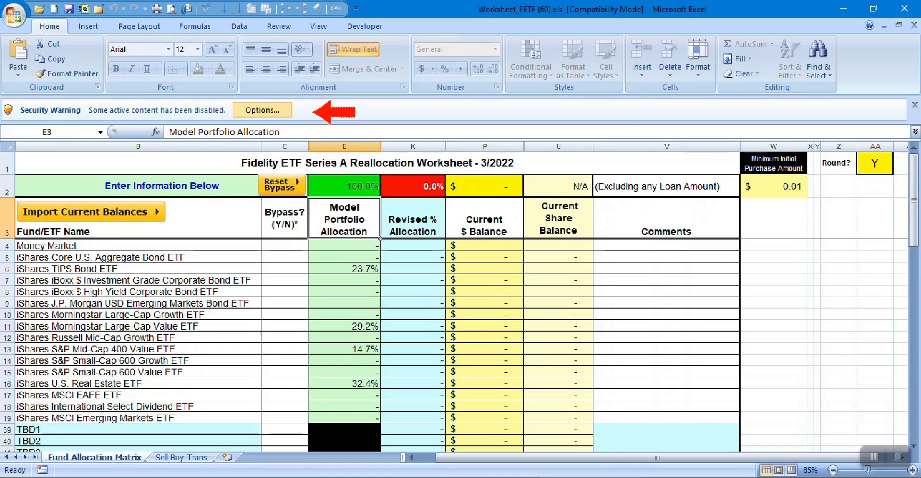
- Enable the blocked macros and ActiveX content in the reallocation worksheet
left_click(263, 110)
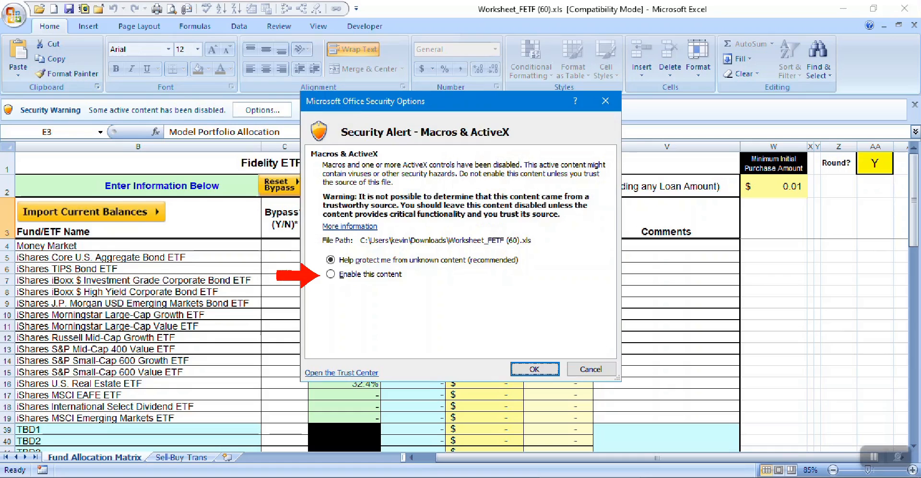
left_click(331, 274)
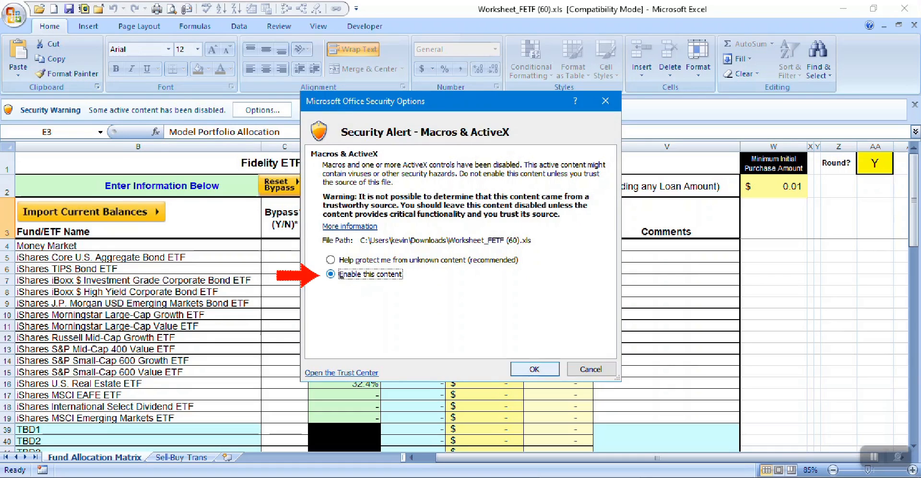
left_click(535, 369)
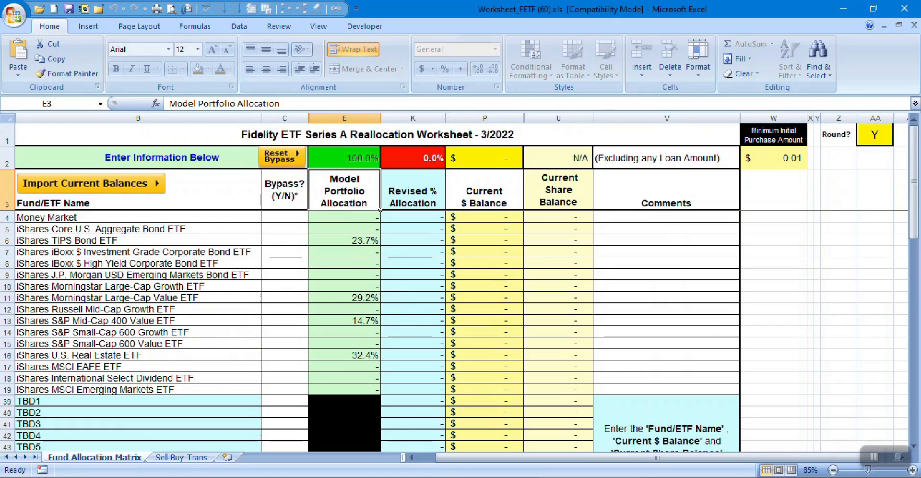
- Switch to the browser, open the Fidelity site from the reallocation steps, fill in the saved username and password from LastPass, and log in
key("alt+Tab")
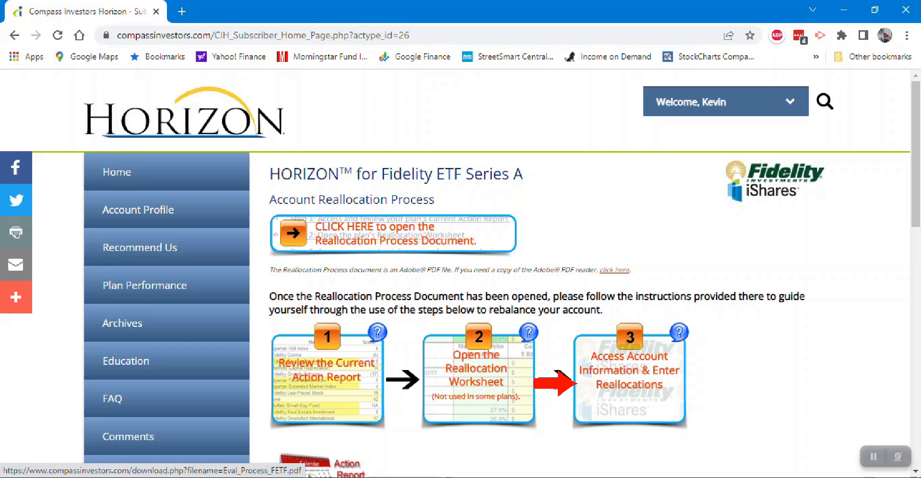
left_click(556, 372)
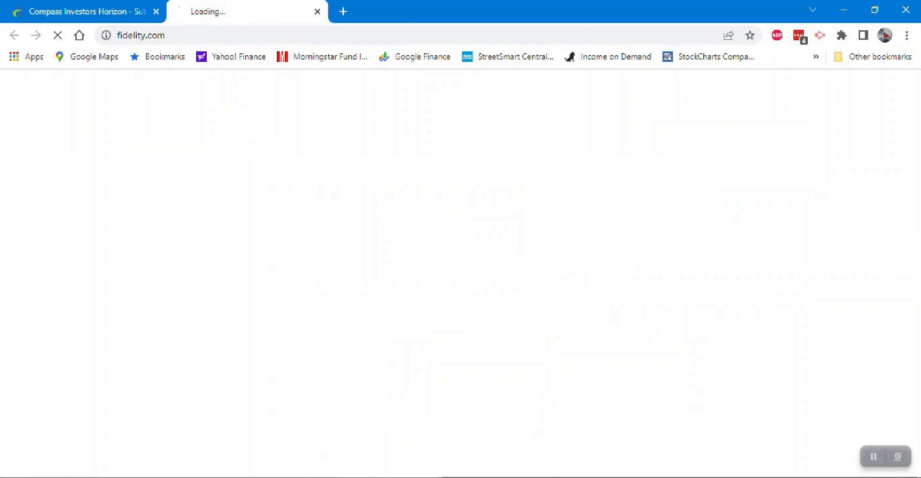
left_click(799, 35)
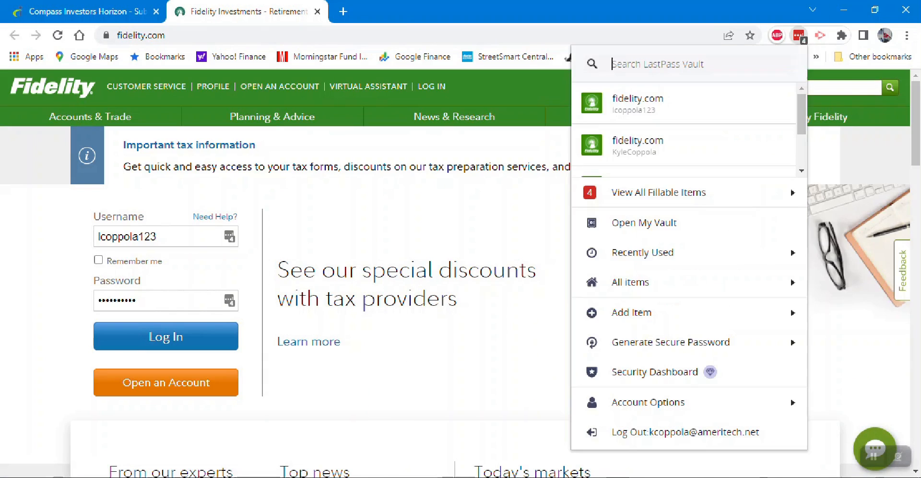
left_click_drag(802, 114, 802, 146)
left_click(671, 113)
left_click(166, 337)
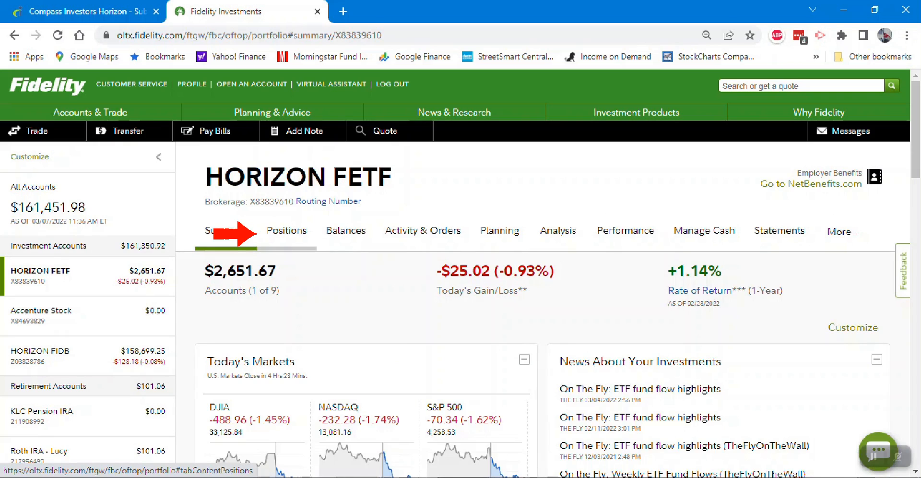
- Download the HORIZON FETF account positions and import Portfolio_Positions_Mar-07-2022 (1).csv as the current balances in the Excel reallocation worksheet
left_click(287, 230)
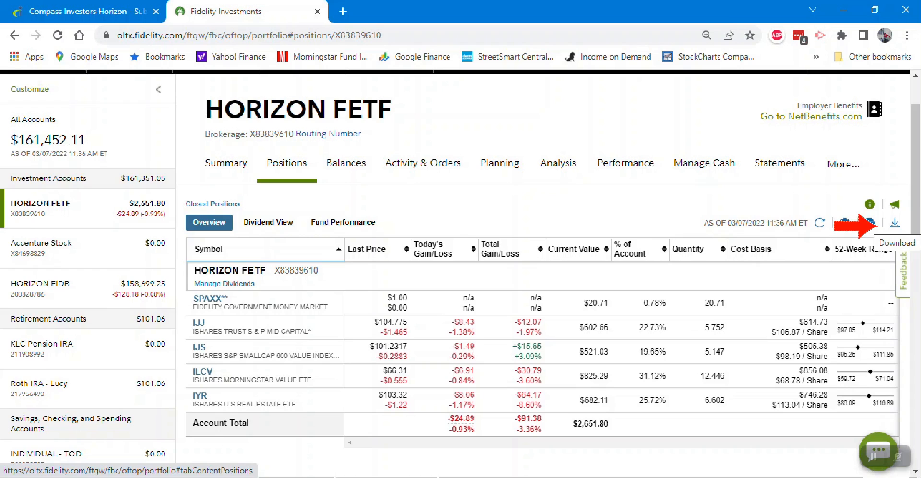
left_click(895, 223)
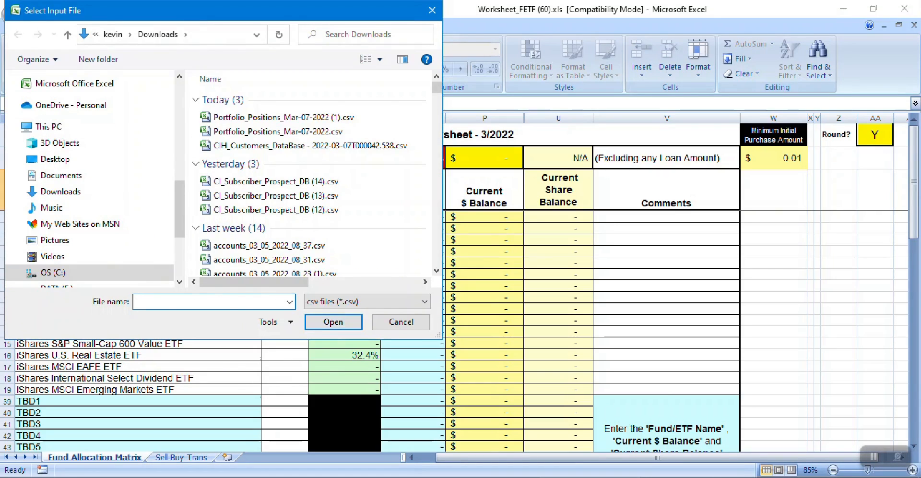
left_click(284, 118)
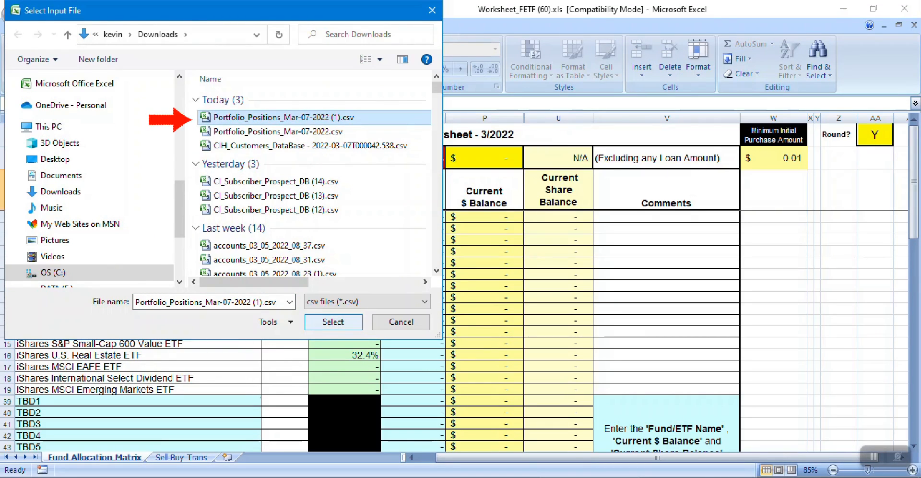
left_click(333, 322)
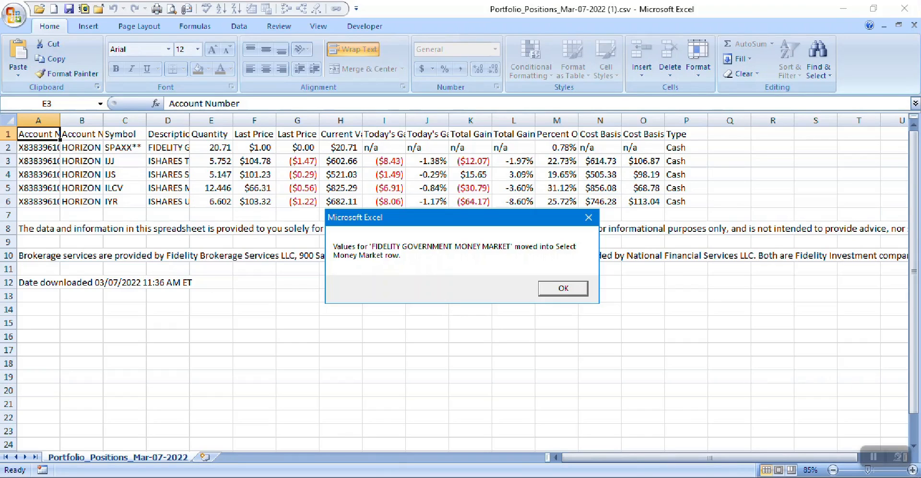
key("Return")
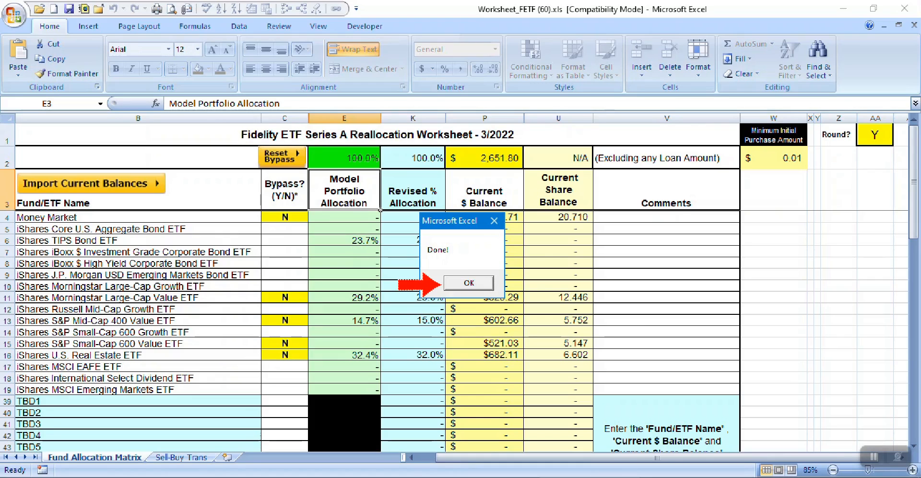
key("Return")
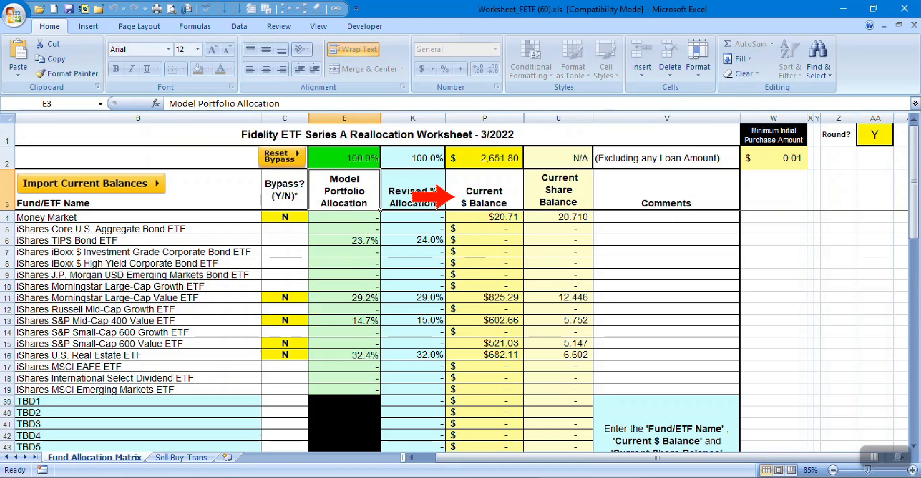
- Check the imported Current $ Balance and Current Share Balance columns and the account's total dollar balance
left_click(484, 191)
left_click(559, 190)
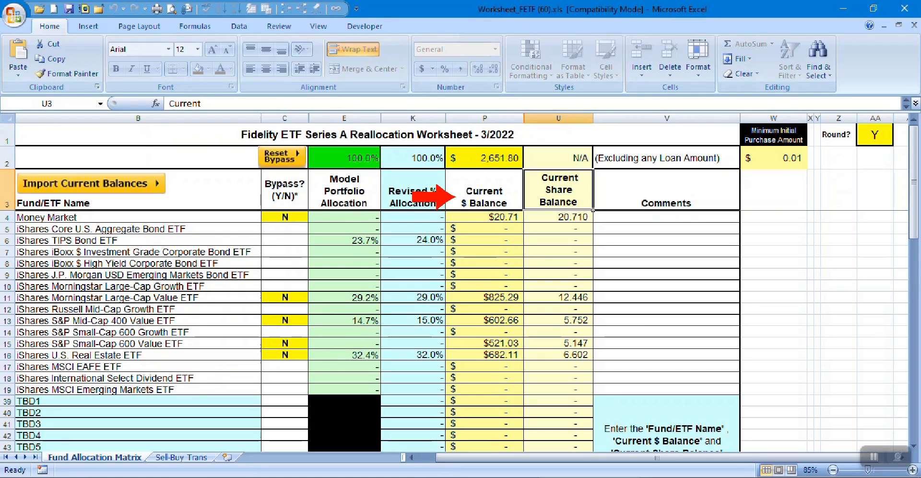
left_click(485, 157)
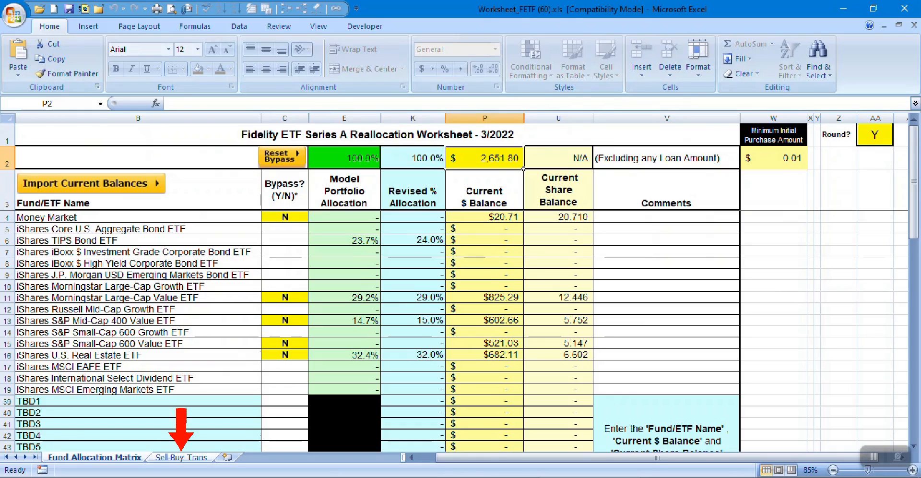
- Review the sell and buy tables on the Sell-Buy Trans sheet, including the dollar amount, shares and percentage for the IJS sale
left_click(182, 458)
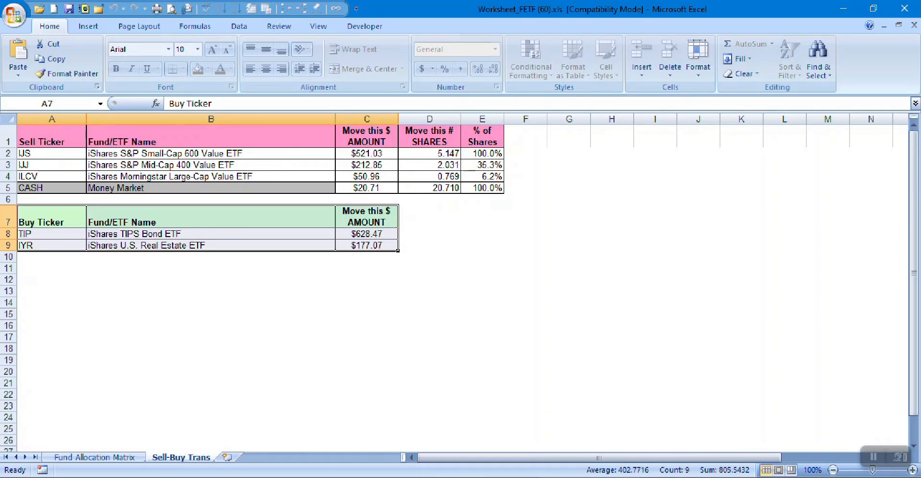
left_click_drag(52, 139, 483, 187)
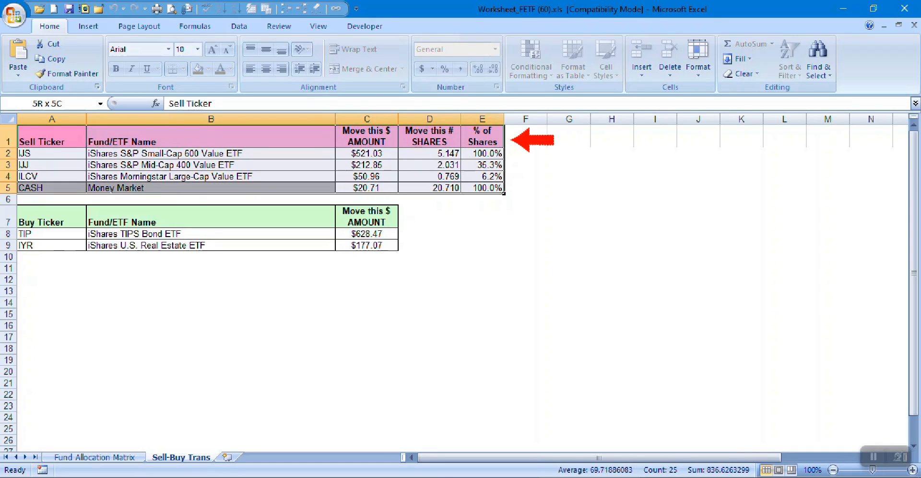
left_click_drag(51, 218, 367, 245)
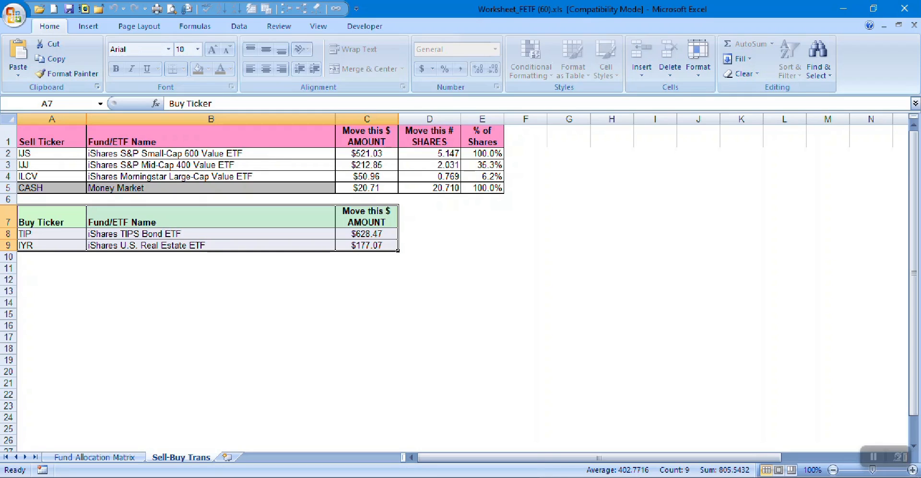
left_click(86, 159)
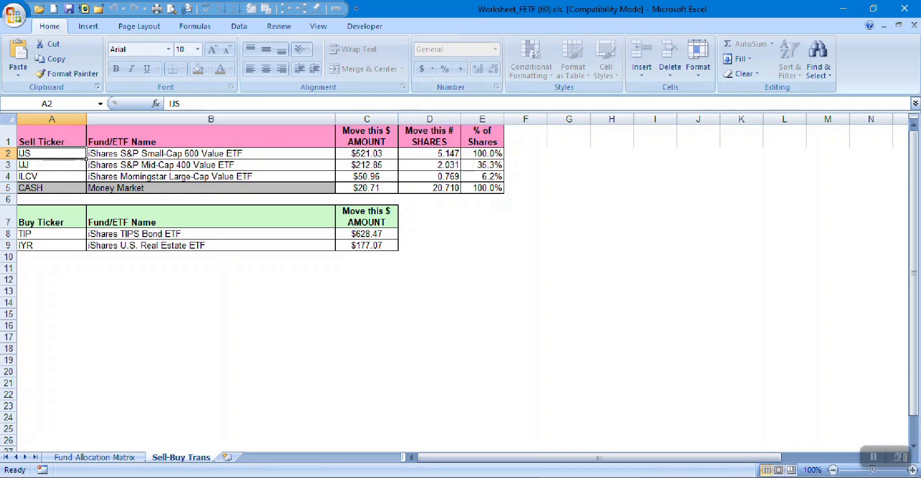
left_click(367, 154)
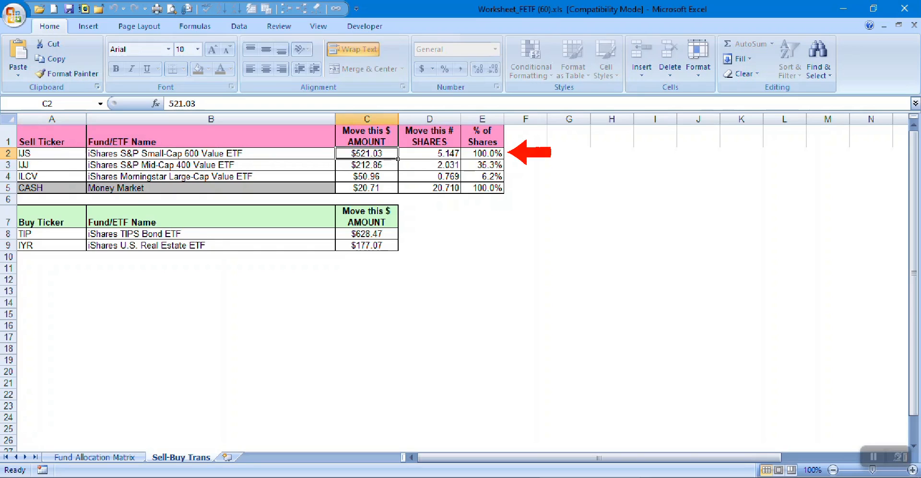
left_click(430, 154)
left_click(482, 154)
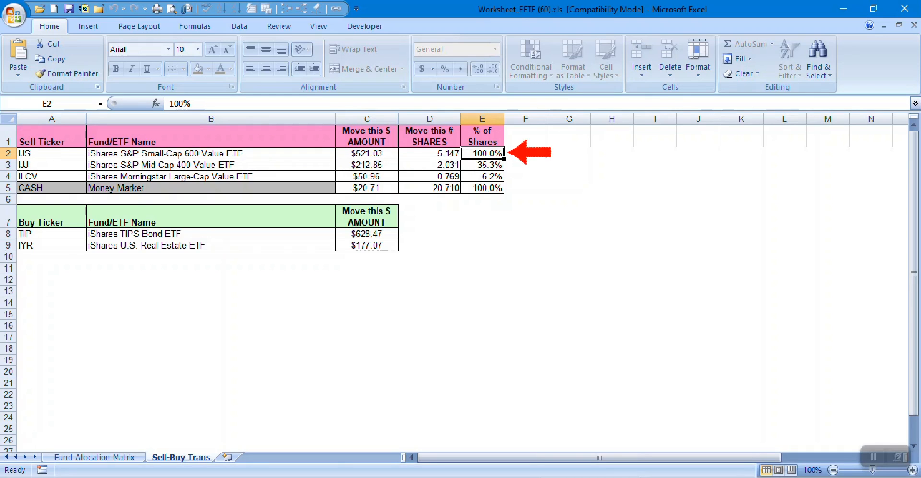
- Switch to the browser and set up a Fidelity market order to sell 5.147 shares of IJS, checking the worksheet for the percentage
key("alt+Tab")
scroll(543, 307, "up", 2)
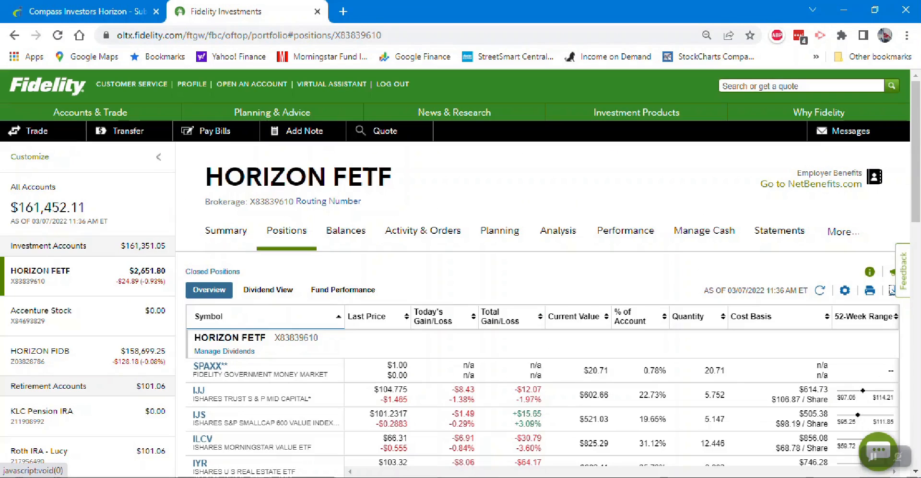
left_click(38, 129)
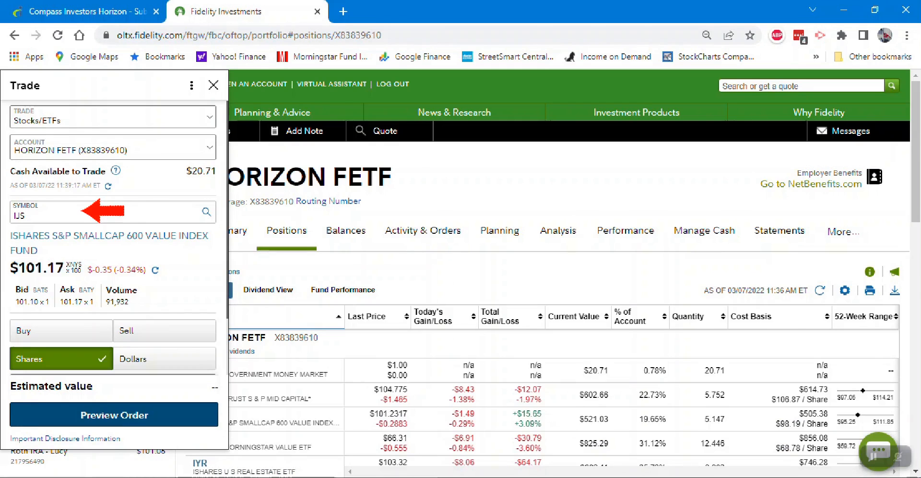
left_click(164, 245)
scroll(566, 288, "down", 2)
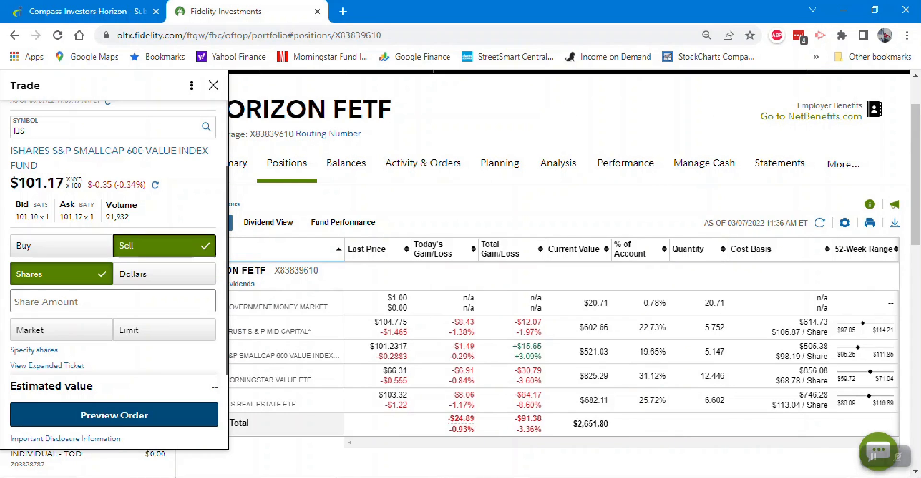
left_click(113, 301)
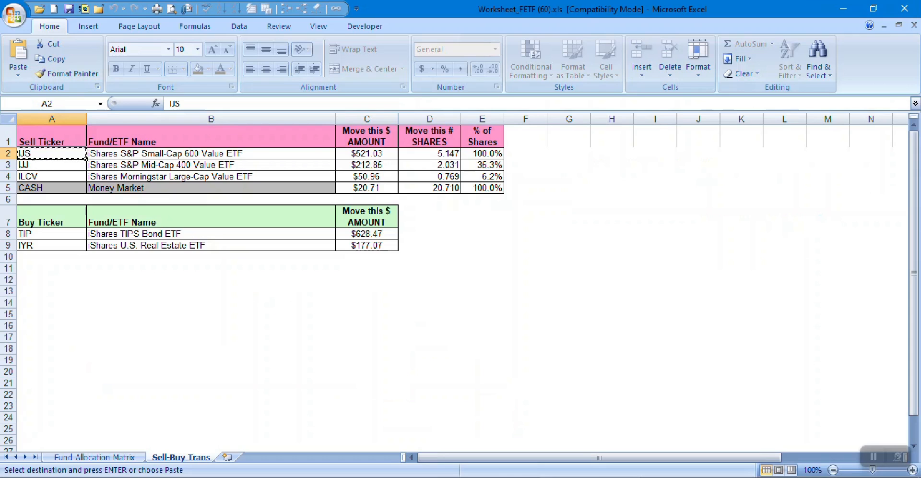
left_click(482, 153)
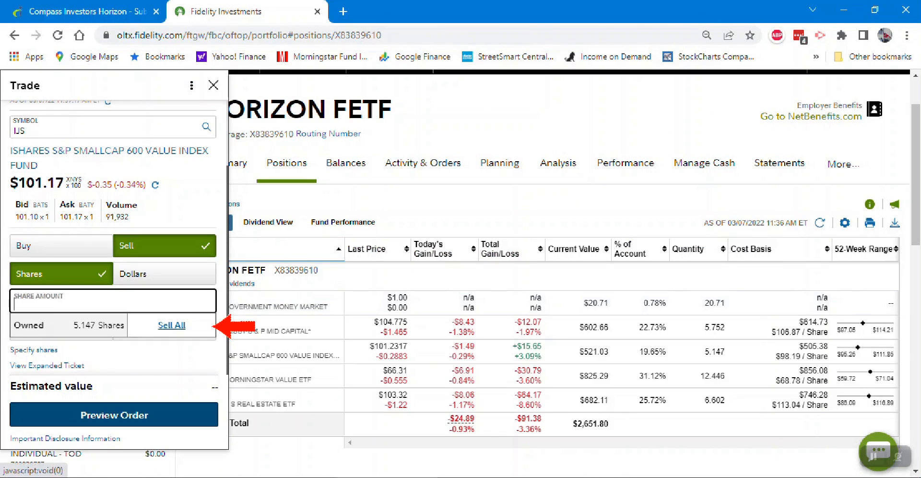
type("5.147")
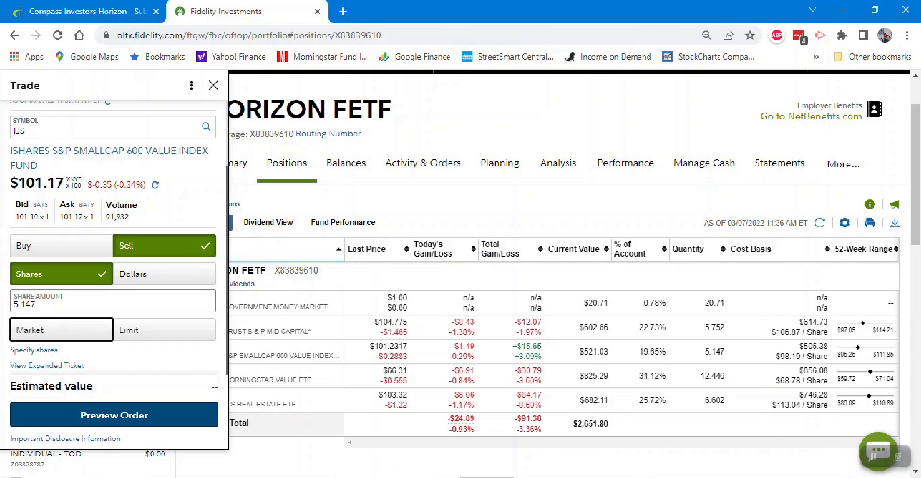
left_click(61, 329)
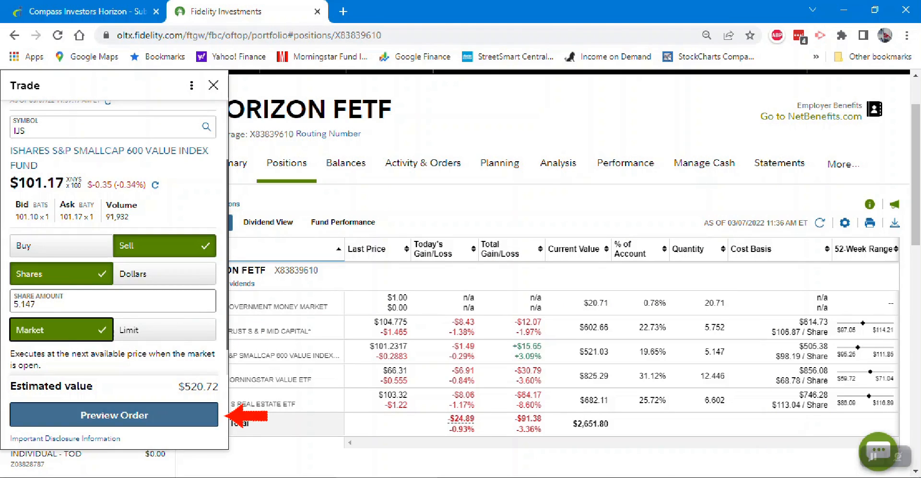
- Preview the IJS sell order, compare its estimated value with the worksheet amount, and place the order
left_click(114, 415)
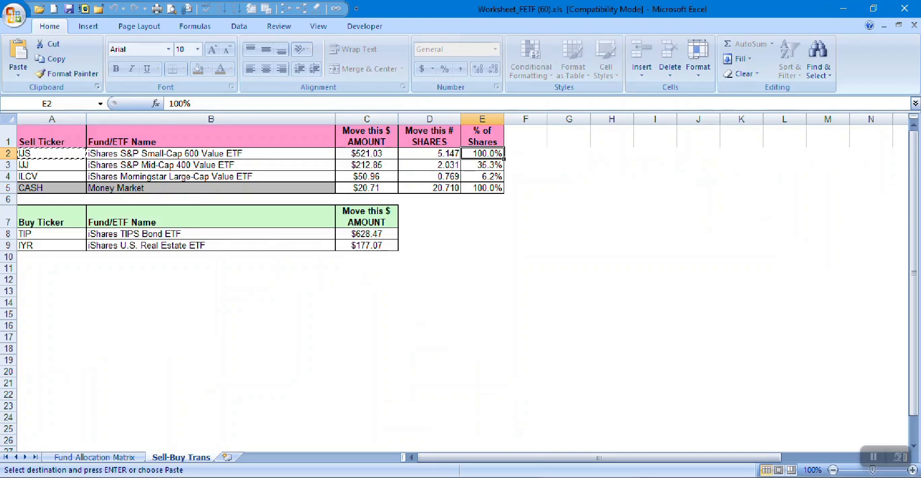
left_click(367, 154)
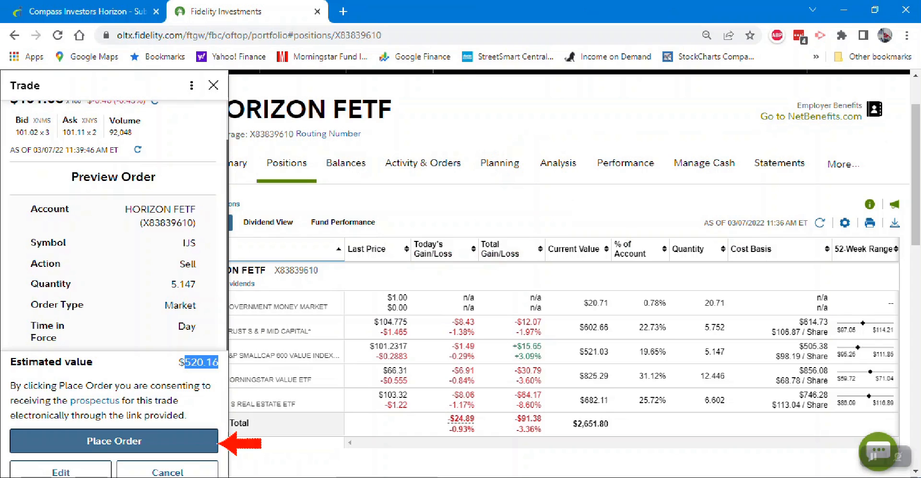
left_click(114, 440)
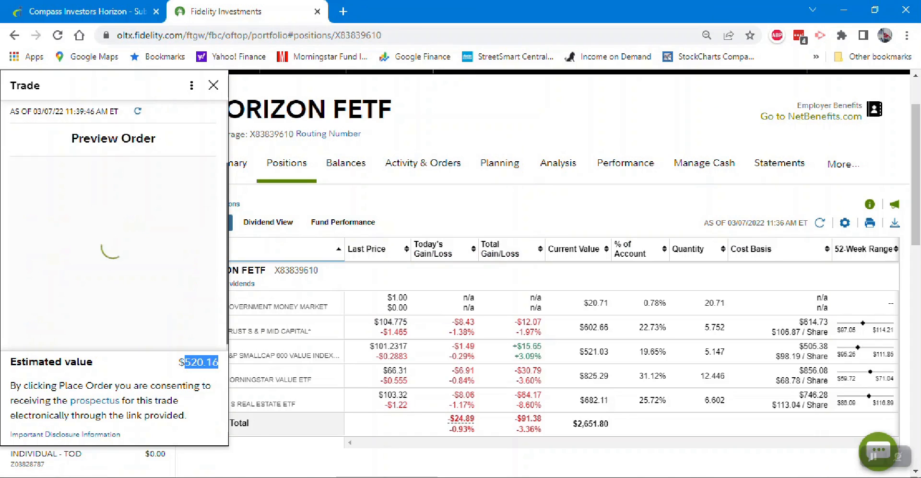
- Start a new order to sell IJJ, checking its row on the Sell-Buy Trans sheet and copying the ticker from there
left_click(114, 299)
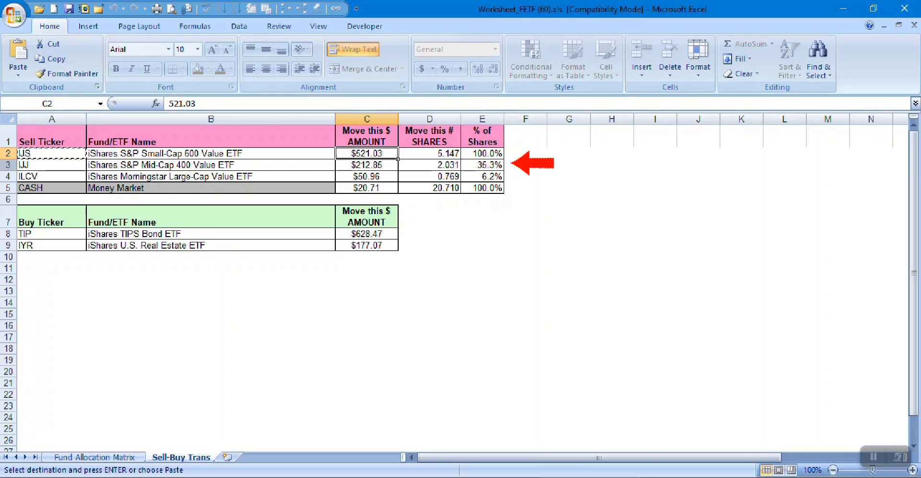
left_click(8, 165)
left_click(51, 165)
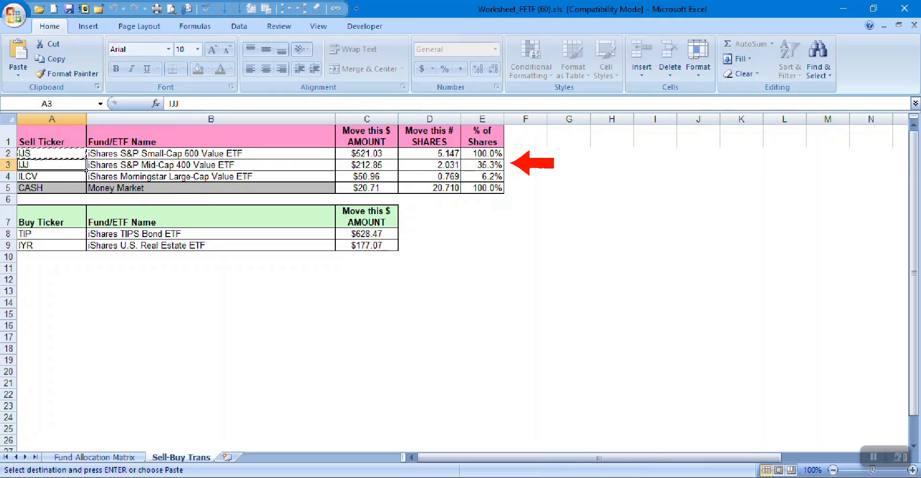
left_click(429, 165)
left_click(482, 165)
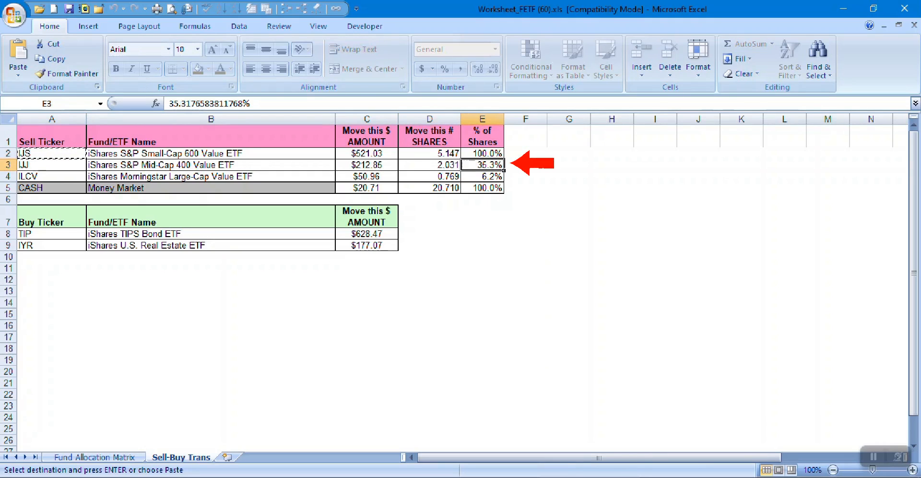
left_click(51, 165)
key("ctrl+c")
key("alt+Tab")
left_click(114, 212)
key("ctrl+v")
key("Return")
left_click(165, 316)
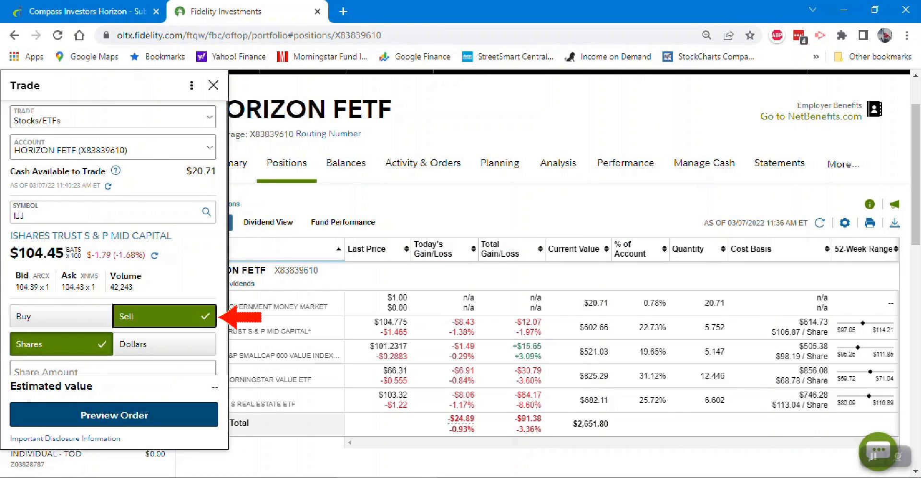
- Switch the IJJ sell order to dollars and enter 212.85, copied from the worksheet's Move this $ AMOUNT column
scroll(165, 316, "down", 2)
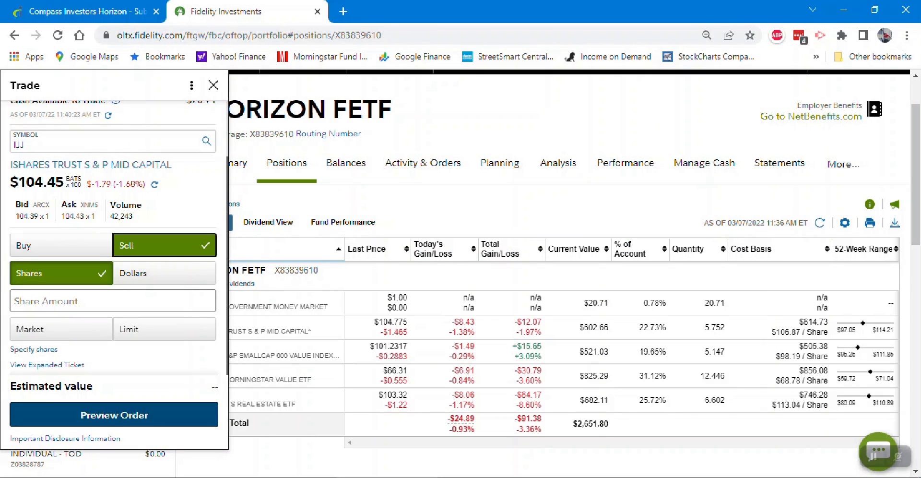
left_click(165, 273)
key("alt+Tab")
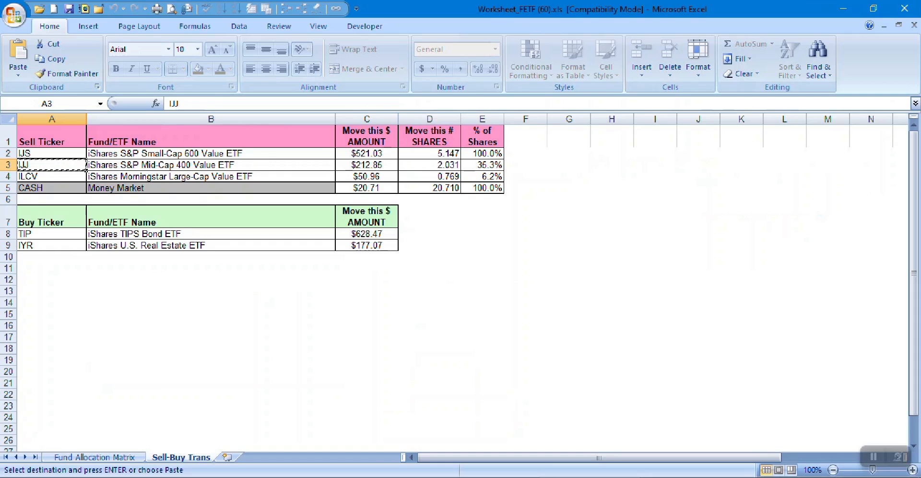
left_click(366, 165)
key("ctrl+c")
key("alt+Tab")
left_click(112, 304)
key("ctrl+v")
key("Home")
key("Delete")
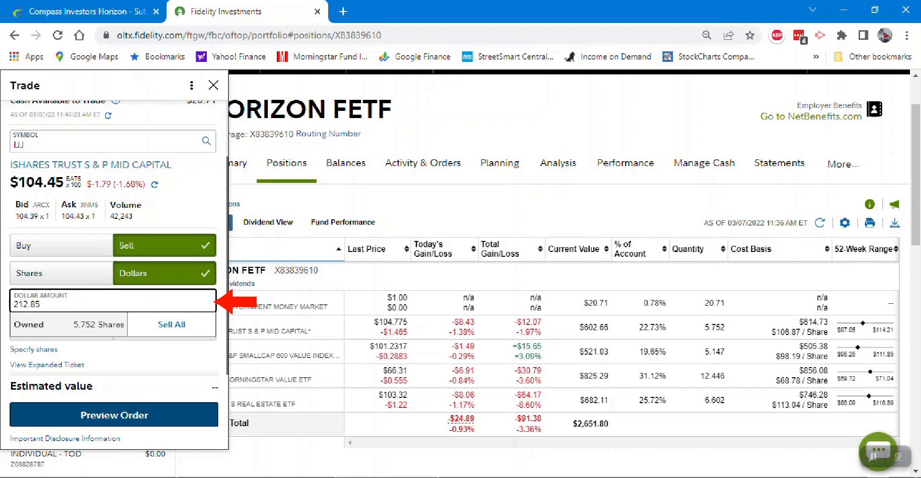
- Make the IJJ sale a market order, preview it, and place it
scroll(112, 336, "down", 1)
left_click(61, 329)
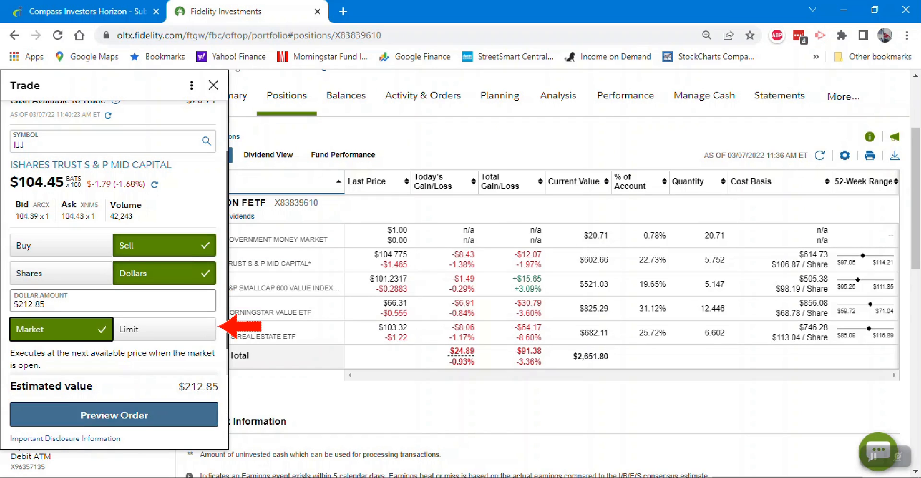
left_click(114, 415)
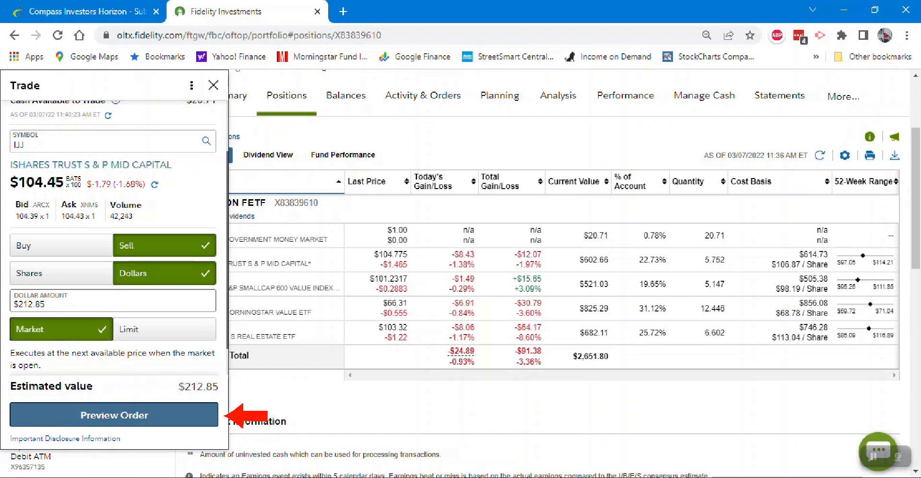
left_click(114, 440)
left_click(113, 356)
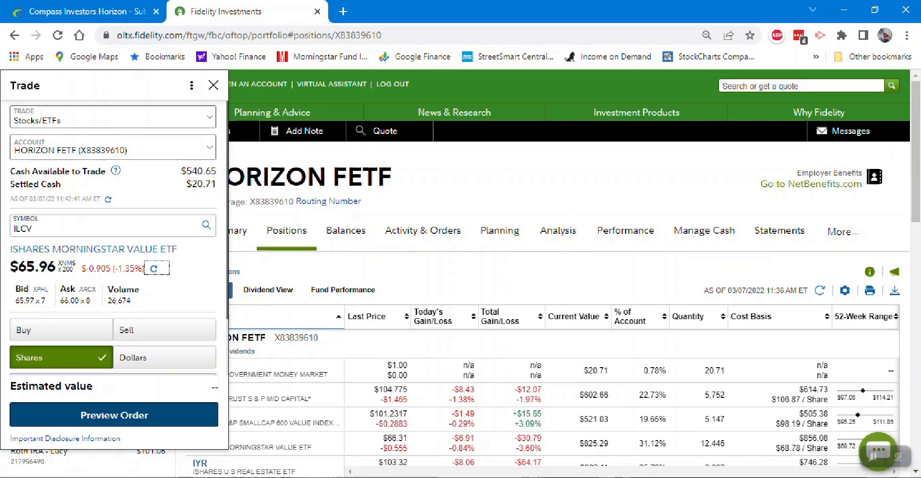
- Compare the total of the sell amounts, including cash, with the total of the TIP and IYR buy amounts
left_click(144, 269)
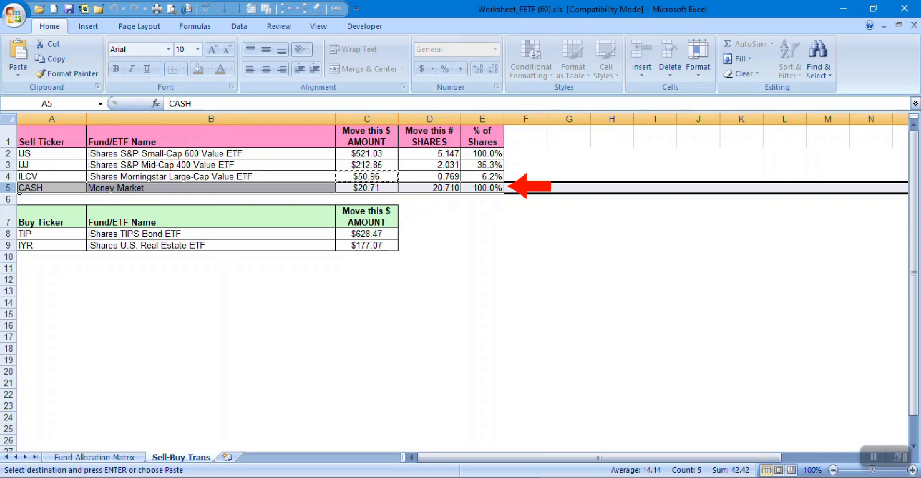
left_click_drag(367, 153, 367, 188)
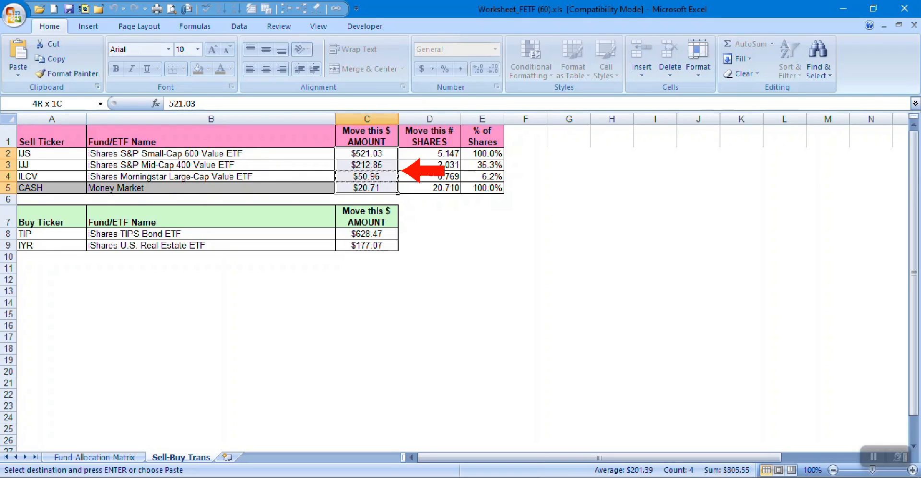
left_click(366, 234)
left_click_drag(366, 234, 366, 246)
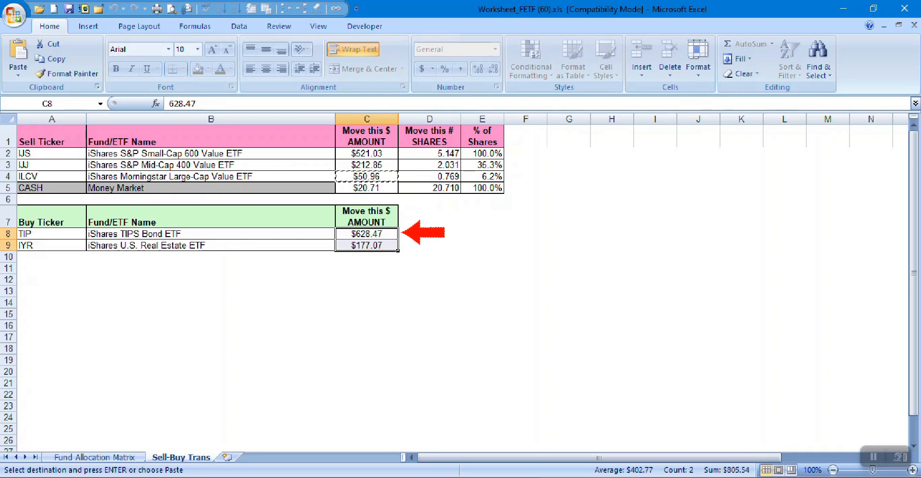
- Set up a market order to buy $628.47 of TIP, using the ticker and dollar amount from the worksheet
left_click(51, 233)
key("ctrl+c")
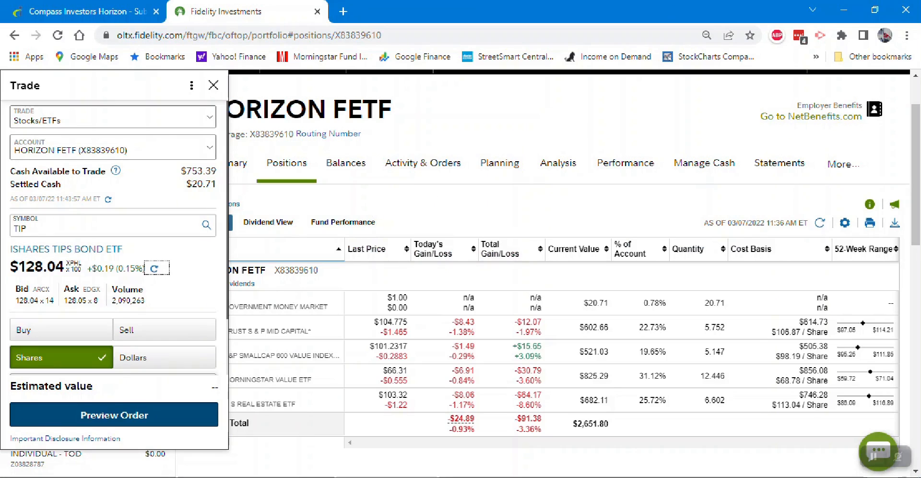
left_click(61, 330)
scroll(61, 330, "down", 2)
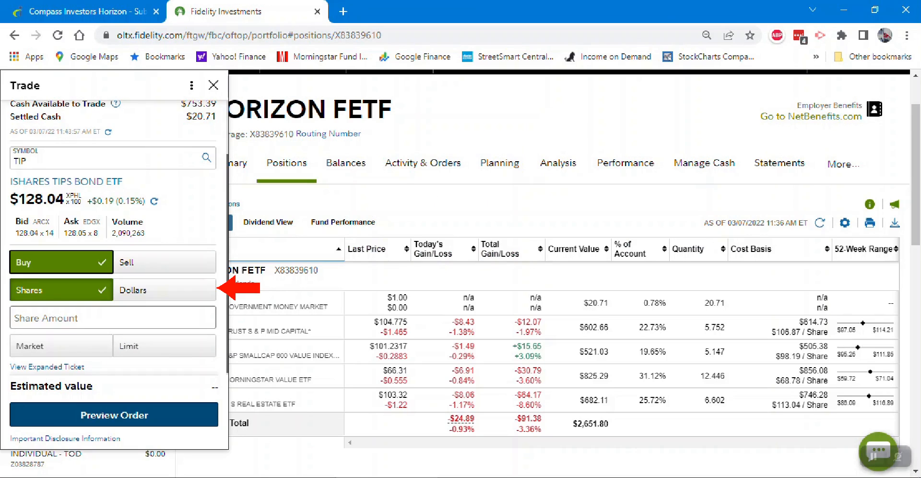
left_click(165, 290)
key("ctrl+c")
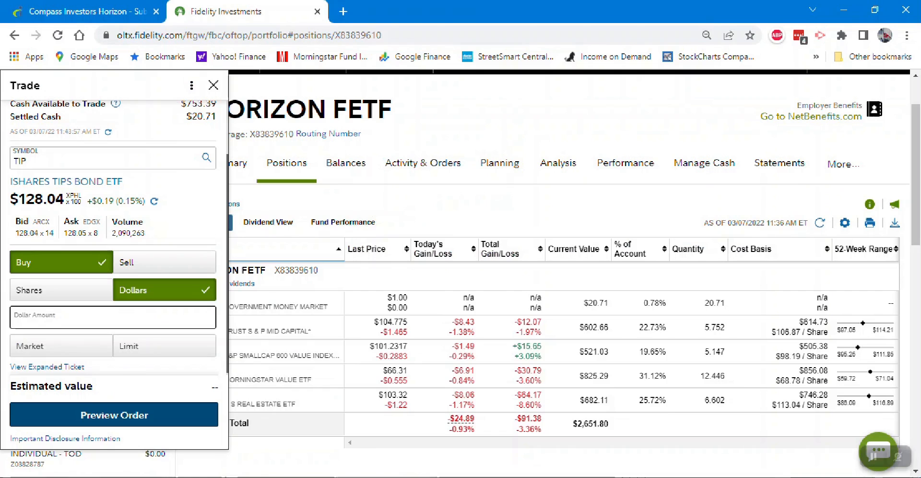
key("ctrl+v")
left_click(61, 345)
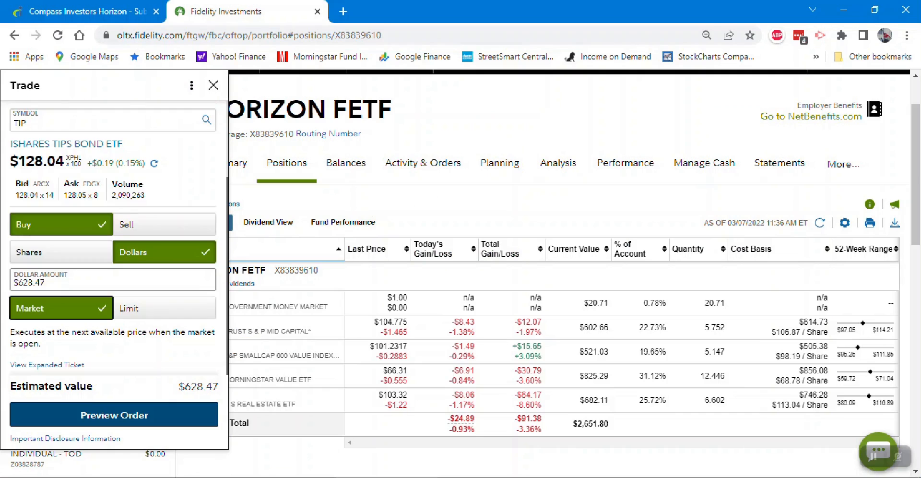
- Preview the TIP buy order, read the notice shown above its details, and place the order
left_click(114, 414)
left_click_drag(46, 138, 130, 232)
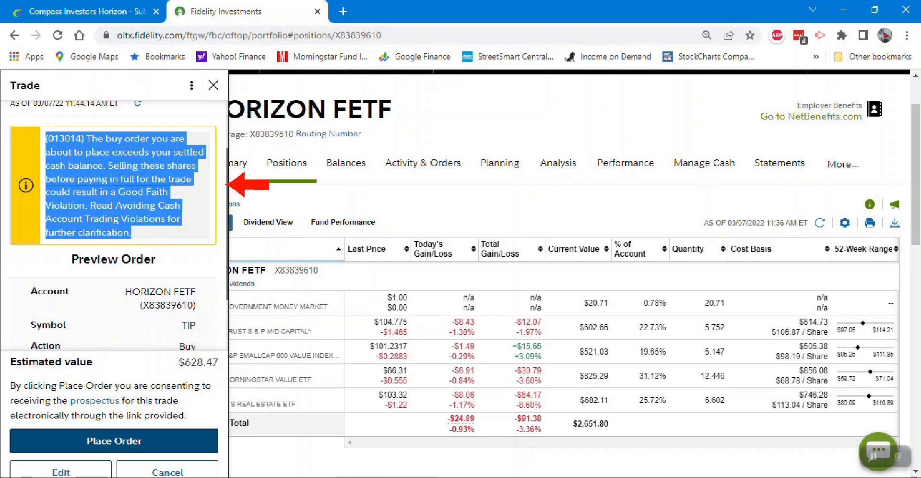
left_click(227, 185)
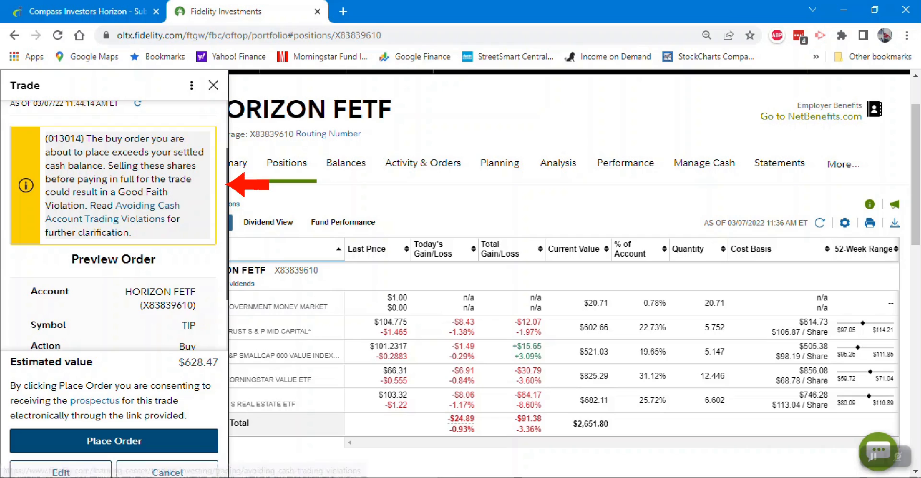
left_click(216, 439)
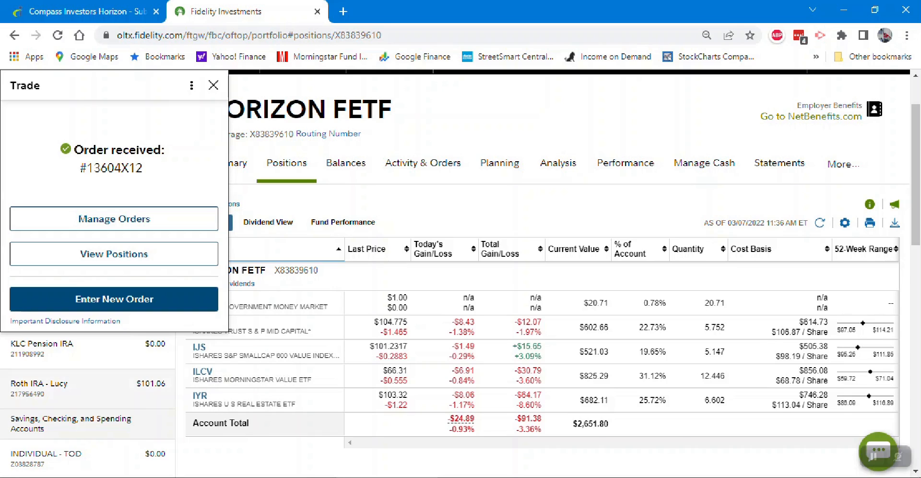
- Start a new order, copy the IYR ticker, and compare the cash available to trade with the worksheet's IYR buy amount
left_click(213, 299)
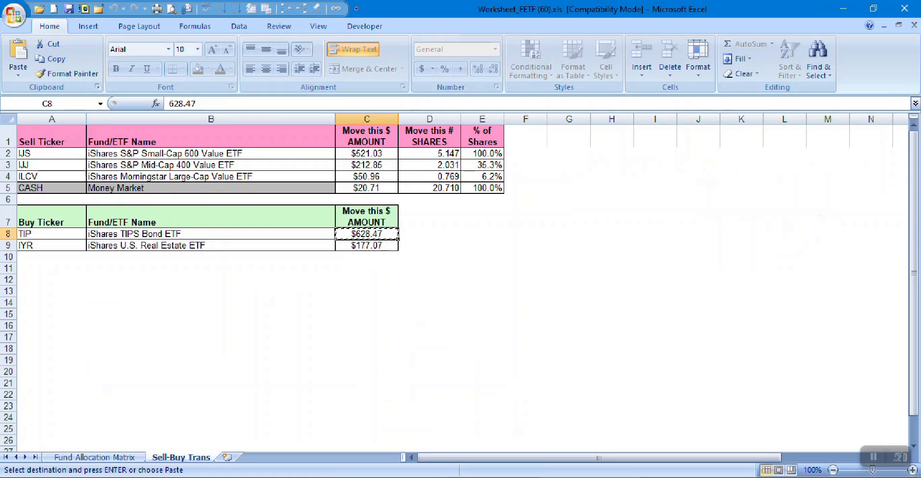
left_click(52, 245)
key("ctrl+c")
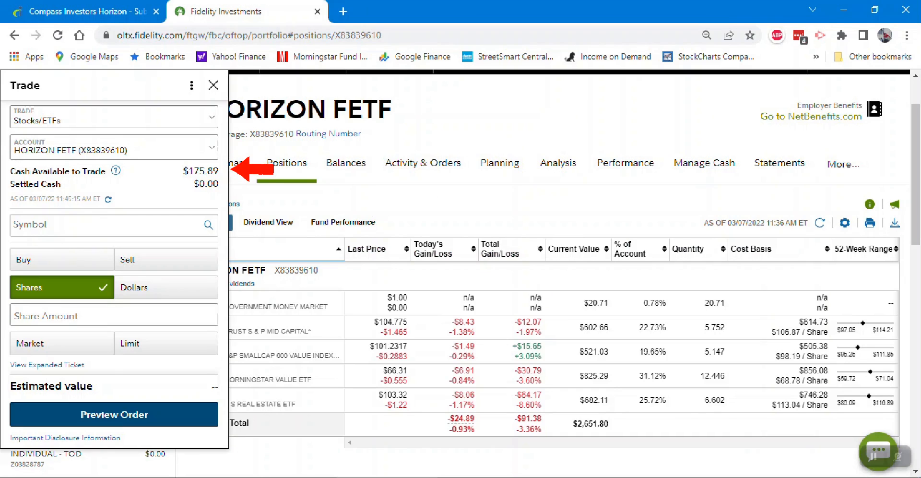
key("alt+Tab")
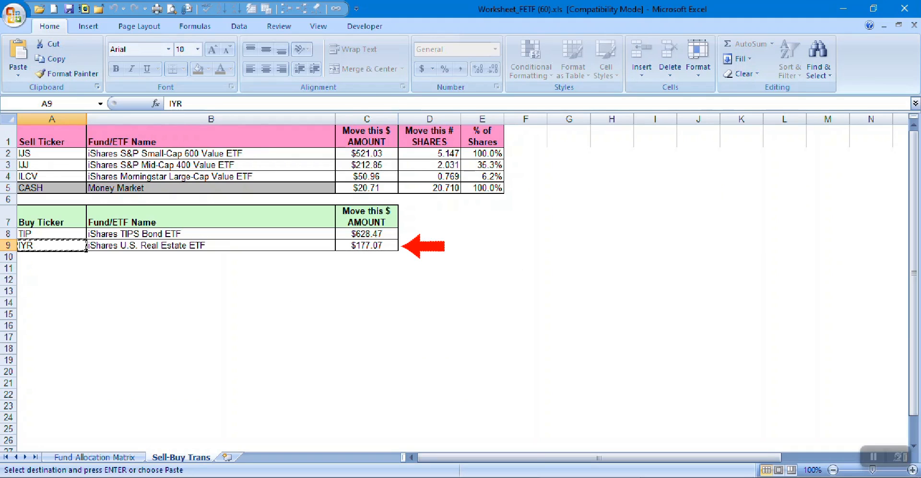
left_click(366, 245)
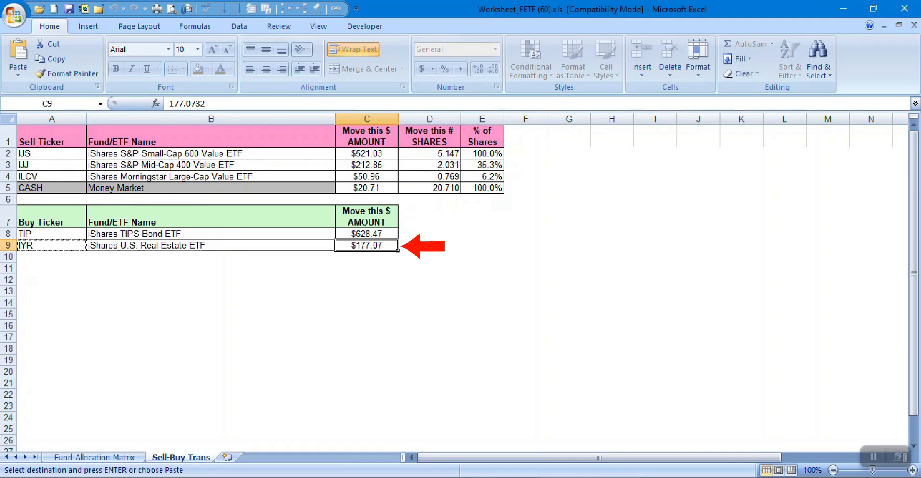
key("alt+Tab")
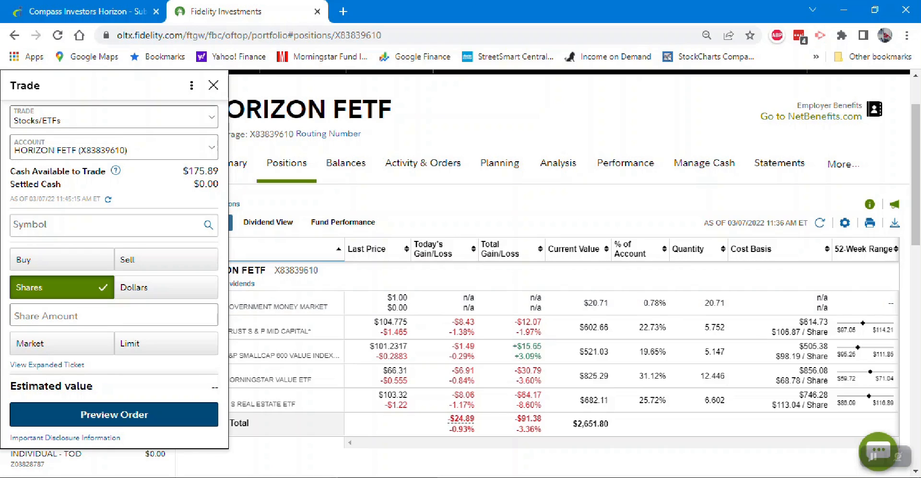
key("alt+Tab")
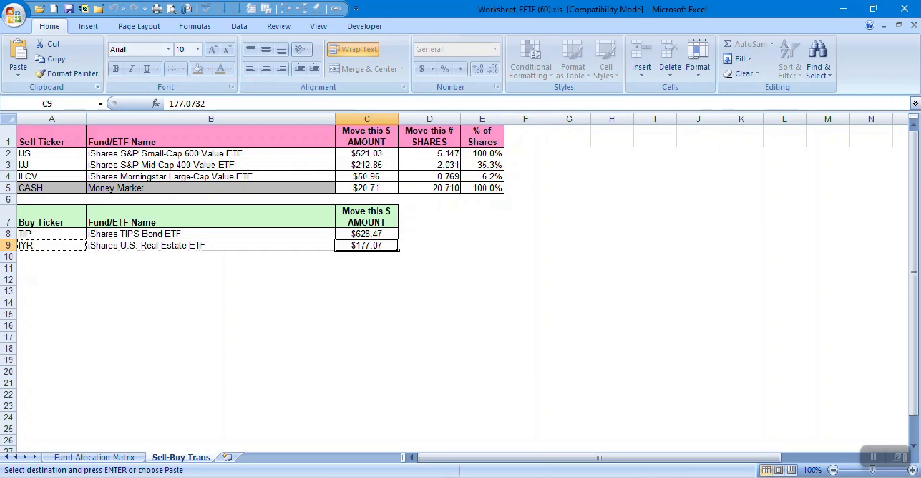
- Enter IYR from the worksheet as the new order's symbol and set the action to Buy
left_click(51, 245)
key("alt+Tab")
left_click(101, 225)
key("ctrl+v")
key("Tab")
left_click(61, 330)
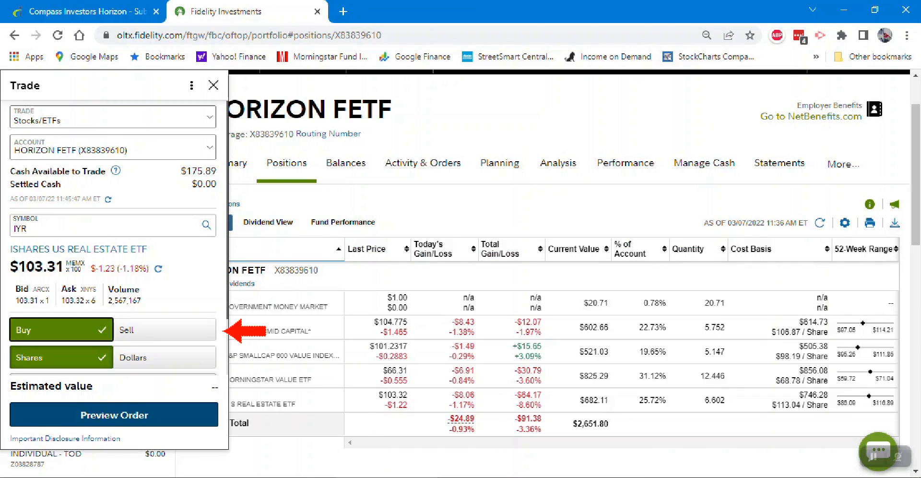
- Set the IYR buy to a $175.89 market order by dollar amount, matching the cash available to trade, and preview and place it
left_click(215, 359)
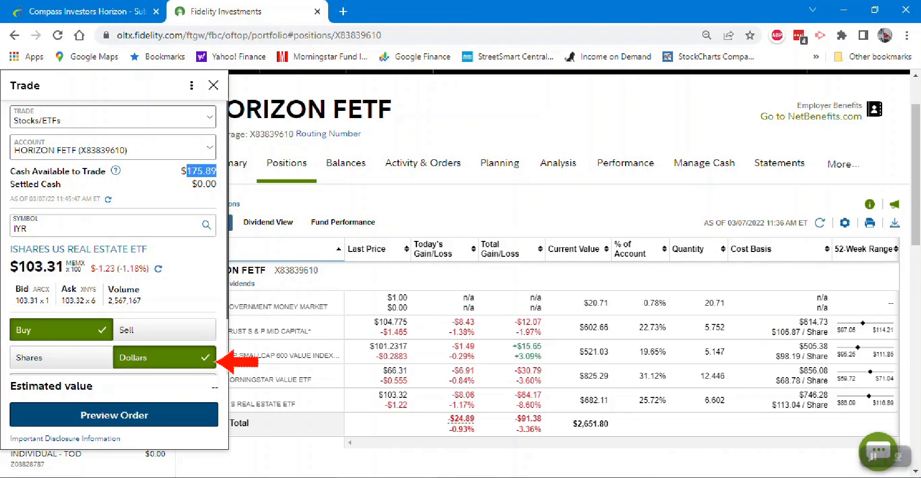
type("175.89")
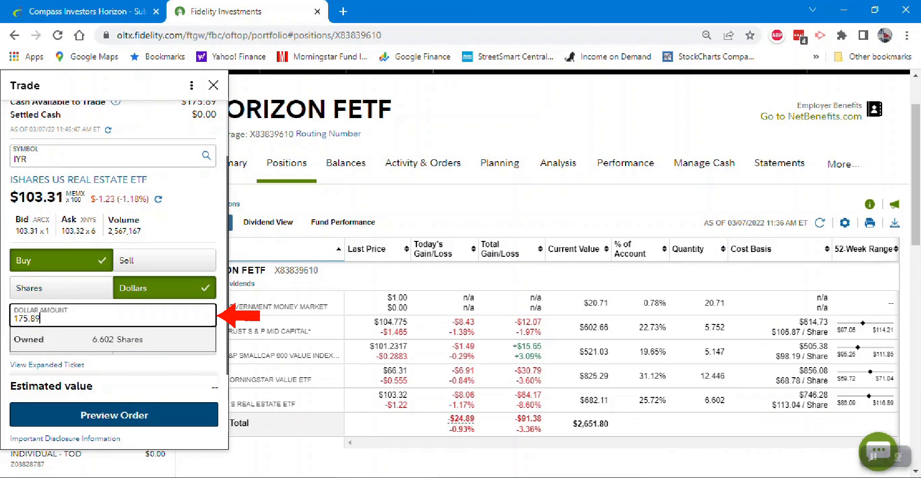
key("Tab")
left_click(61, 342)
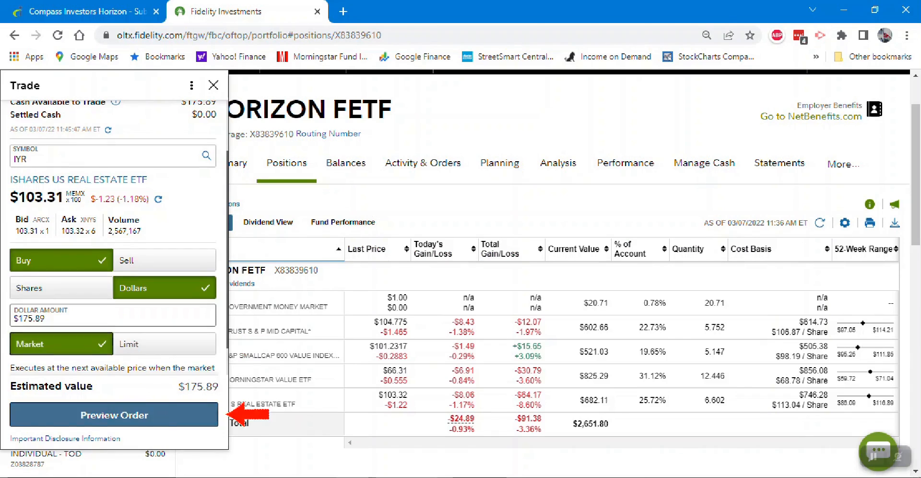
left_click(114, 415)
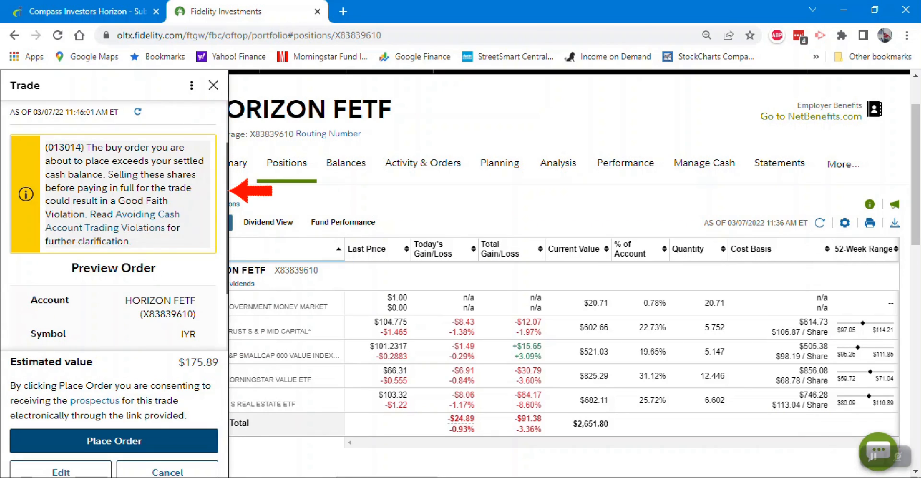
scroll(114, 226, "down", 2)
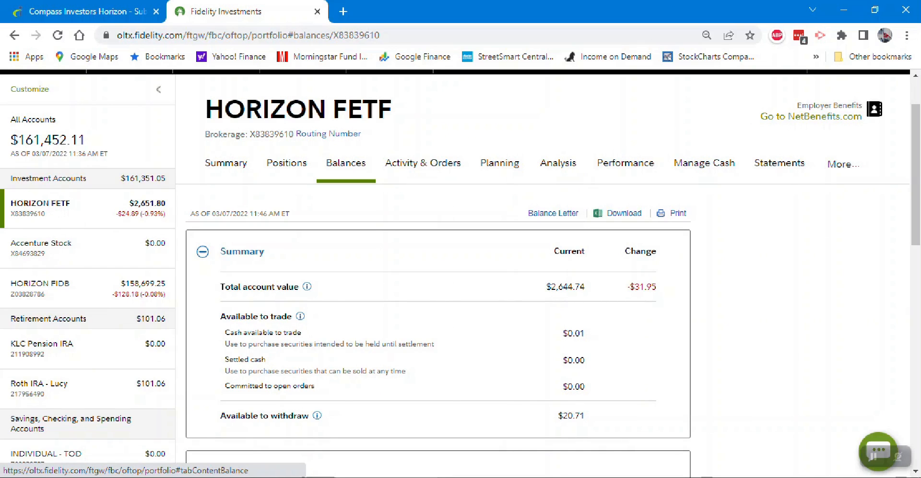
- Review the account's balances and positions, and compare each holding's percentage with the Model Portfolio Allocation column in the Excel worksheet
scroll(461, 269, "down", 2)
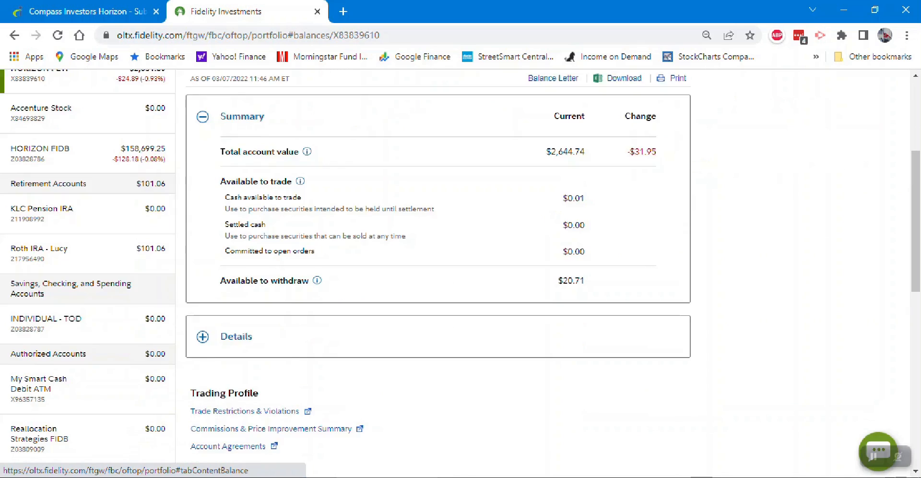
left_click(286, 95)
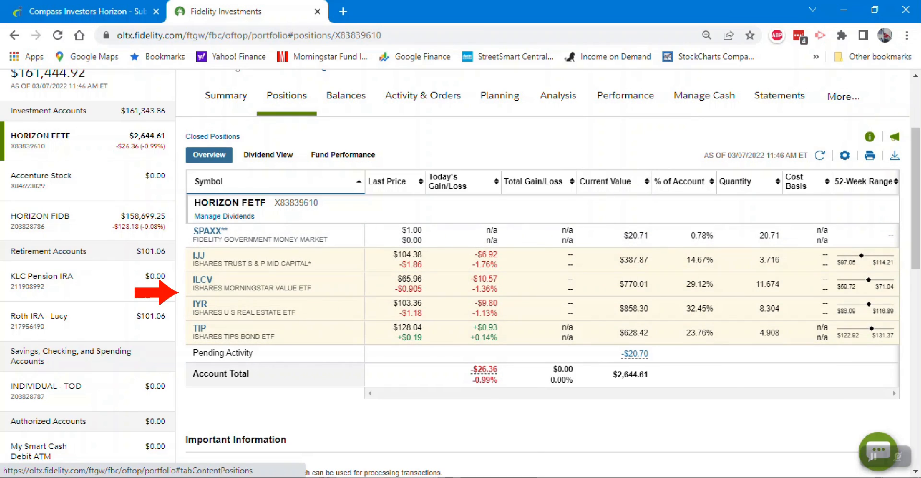
mouse_move(590, 477)
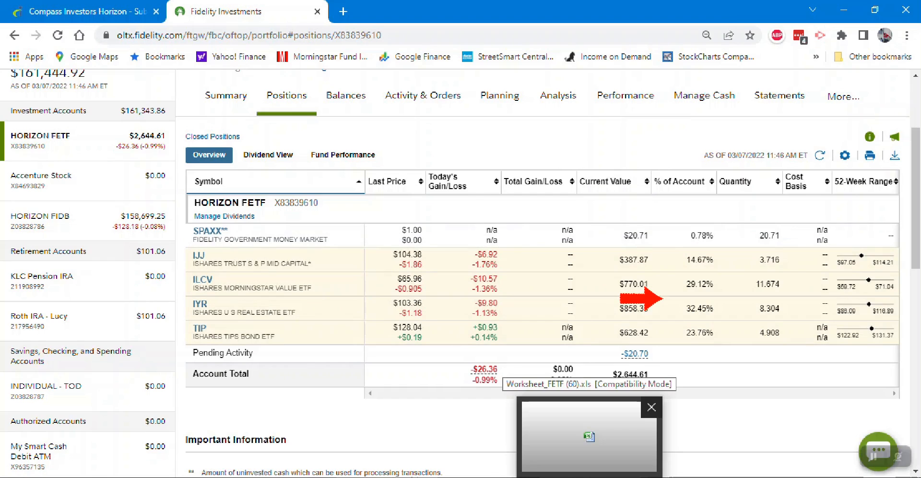
left_click(589, 432)
left_click_drag(344, 192, 344, 355)
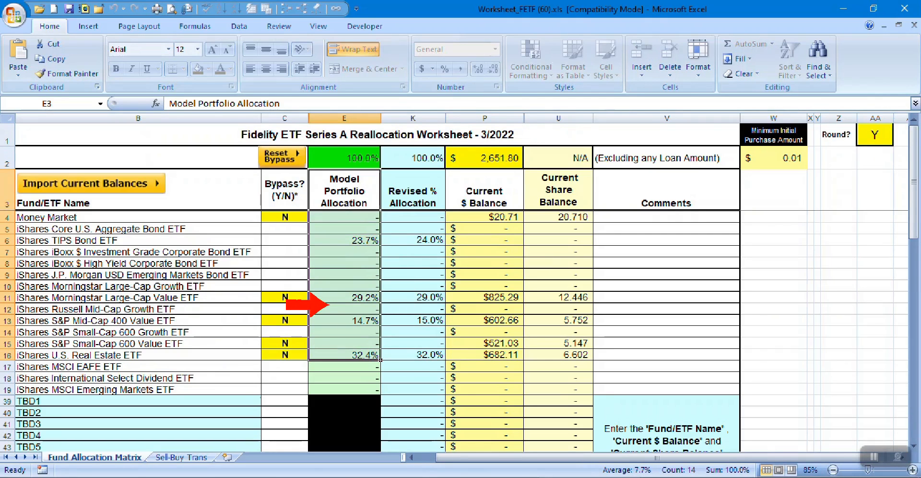